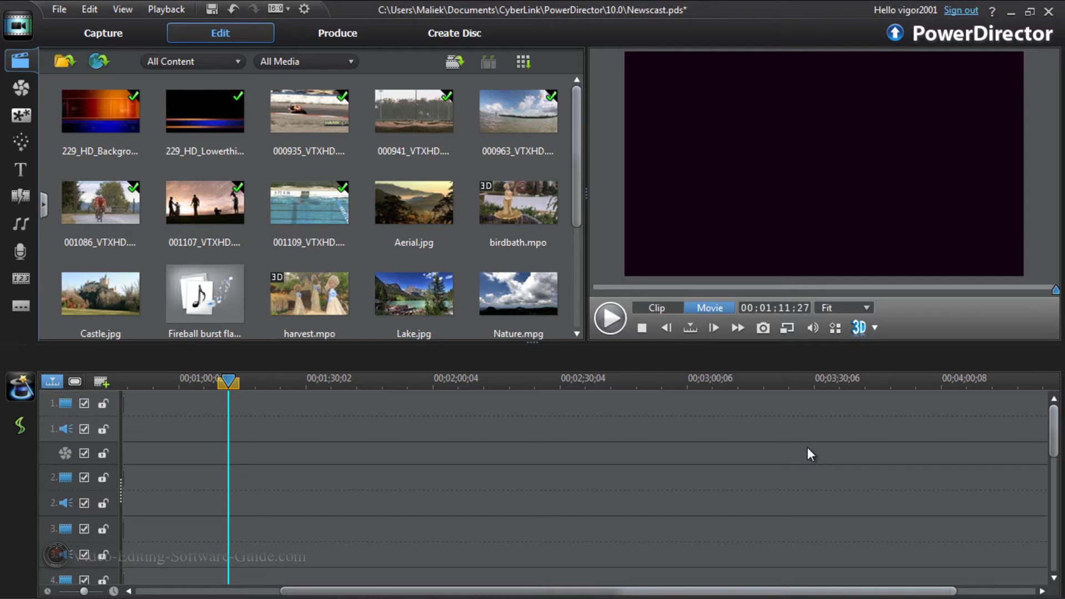
Step: Place the 229_HD background clip on video track 1 and the cyclist clip 001086_VTXHD on track 2 with aligned starts
{"action": "left_click_drag", "start_coordinate": [109, 114], "coordinate": [281, 412]}
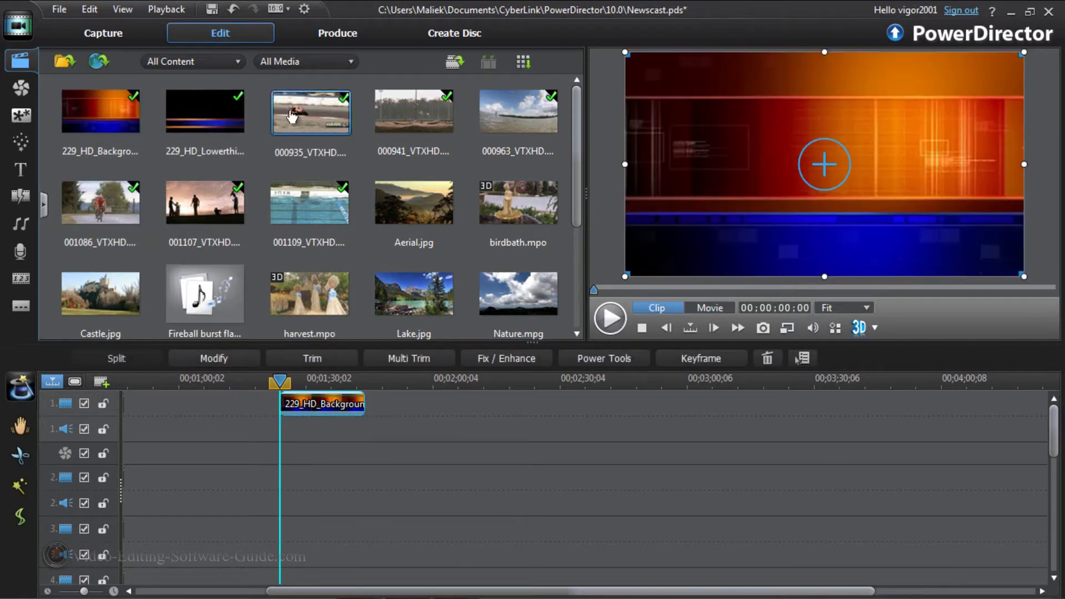
{"action": "left_click_drag", "start_coordinate": [105, 210], "coordinate": [285, 472]}
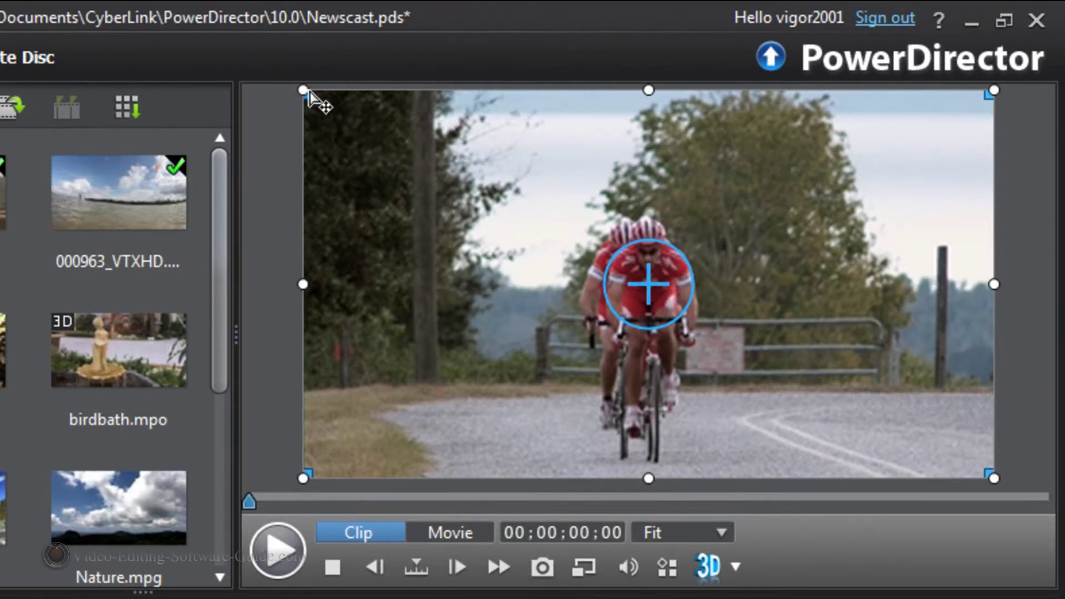
Step: Shrink the cyclist clip to about half size at the frame's right edge, vertically near the middle, and open it in PiP Designer
{"action": "left_click_drag", "start_coordinate": [304, 479], "coordinate": [682, 273]}
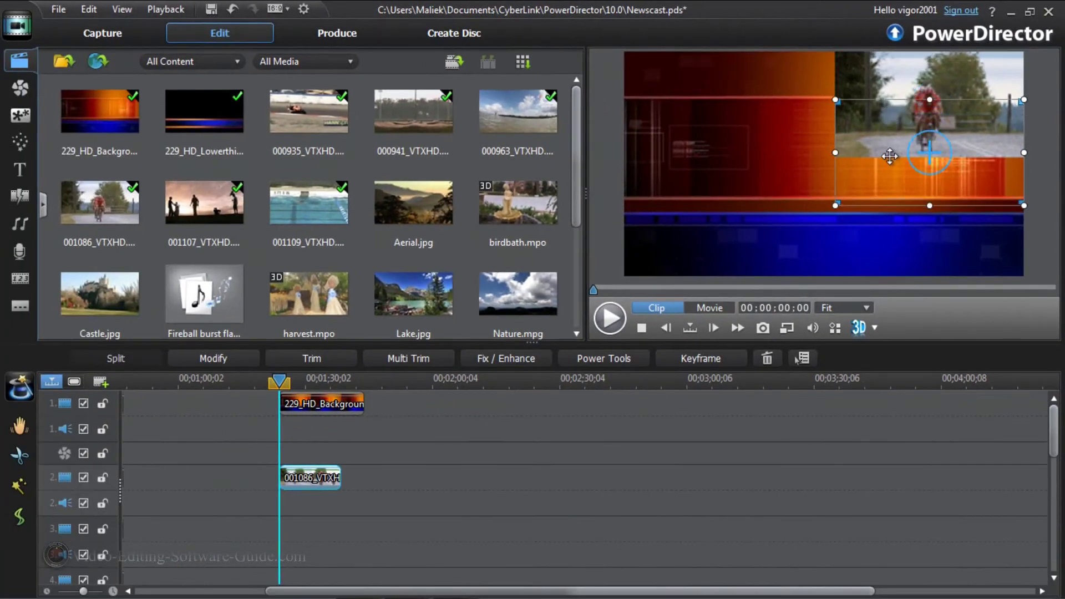
{"action": "left_click_drag", "start_coordinate": [889, 157], "coordinate": [889, 162]}
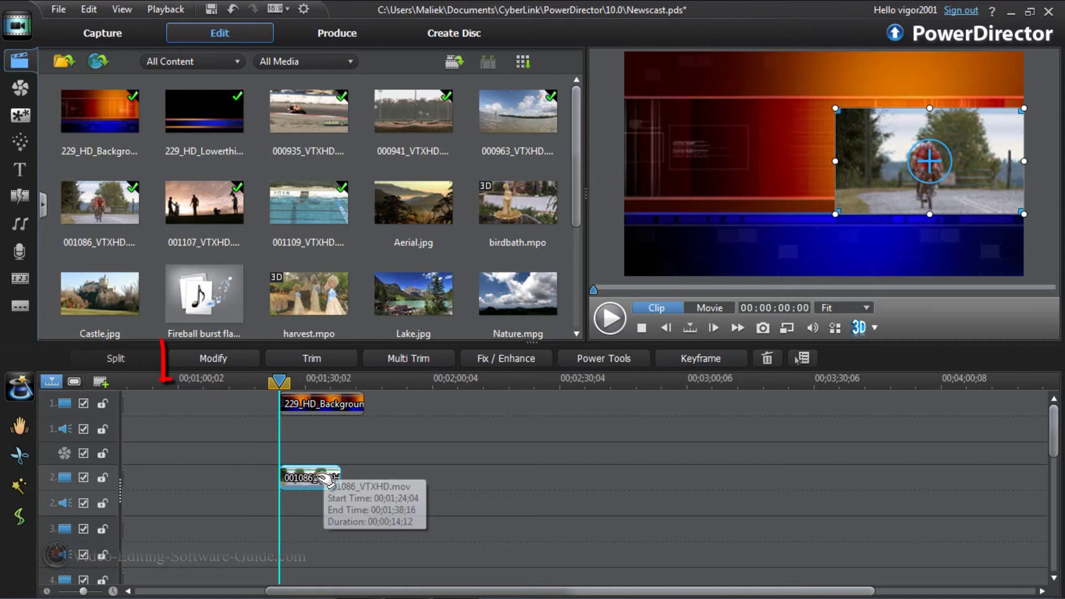
{"action": "left_click", "coordinate": [214, 359]}
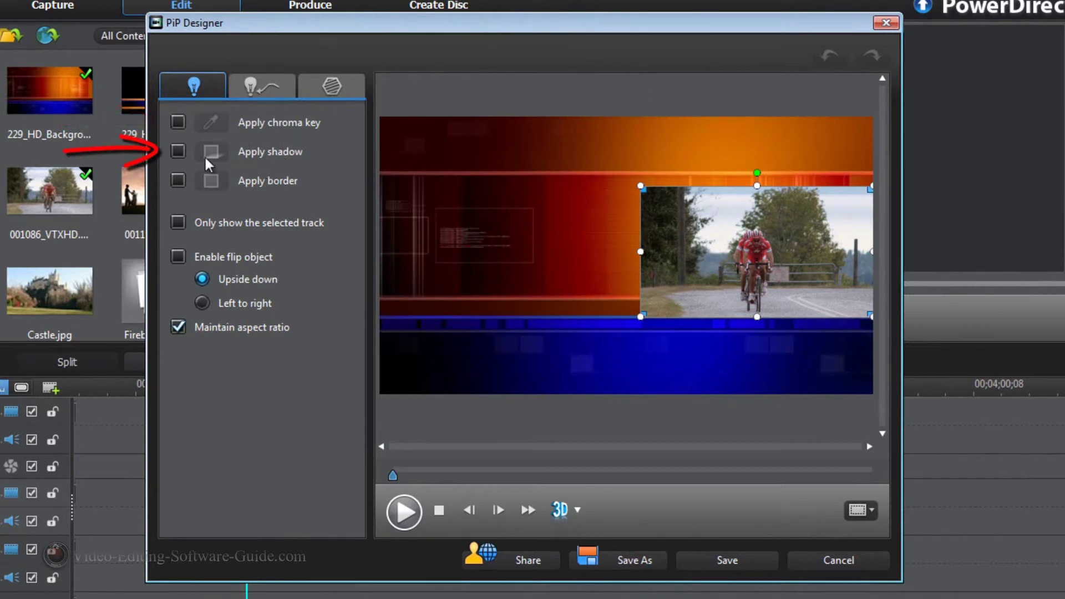
Step: Apply a shadow to the cyclist clip, cast toward the lower left with a distance of 13
{"action": "left_click", "coordinate": [177, 151]}
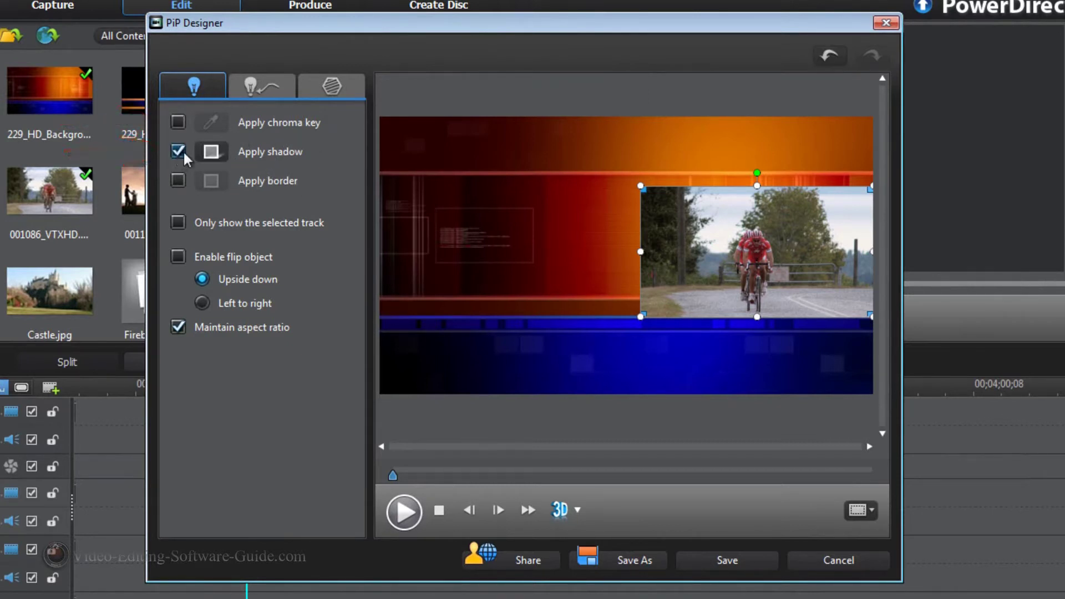
{"action": "left_click", "coordinate": [214, 151]}
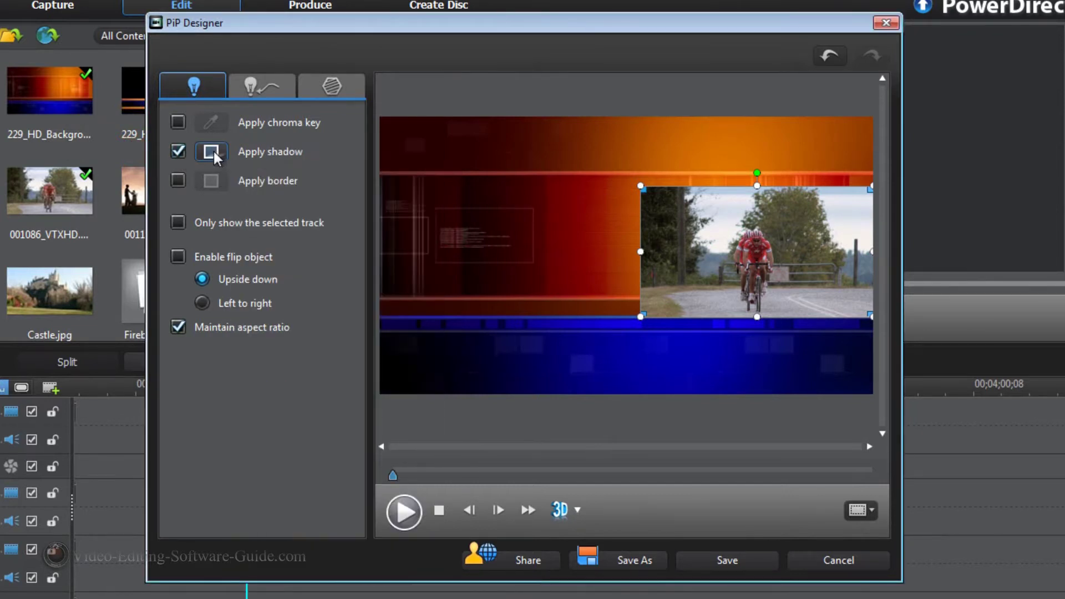
{"action": "left_click", "coordinate": [213, 149]}
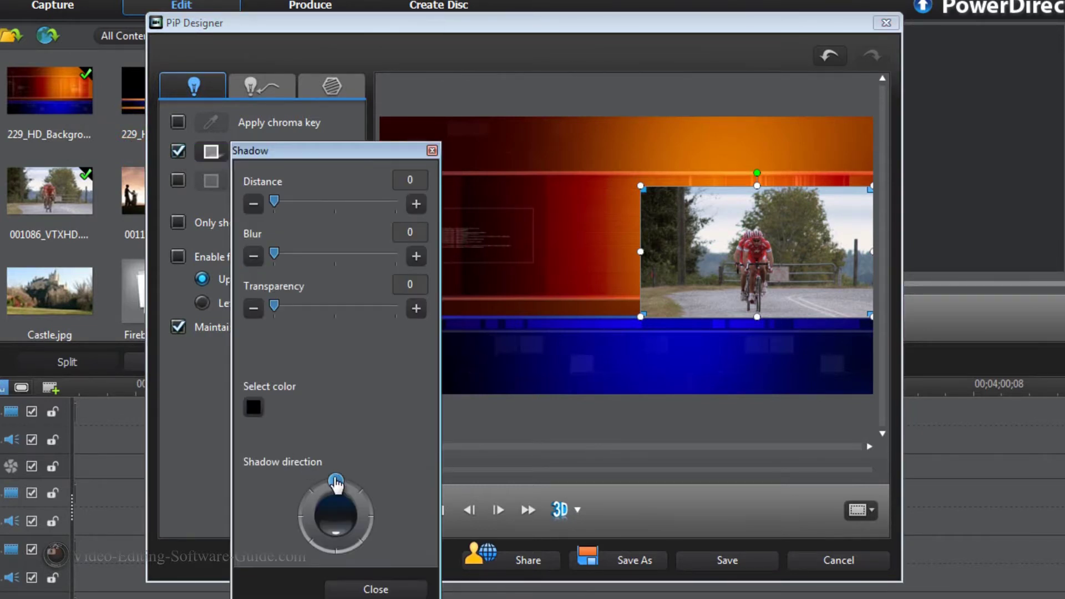
{"action": "mouse_move", "coordinate": [335, 481]}
{"action": "left_mouse_down"}
{"action": "mouse_move", "coordinate": [380, 517]}
{"action": "mouse_move", "coordinate": [338, 554]}
{"action": "mouse_move", "coordinate": [281, 524]}
{"action": "mouse_move", "coordinate": [302, 538]}
{"action": "left_mouse_up"}
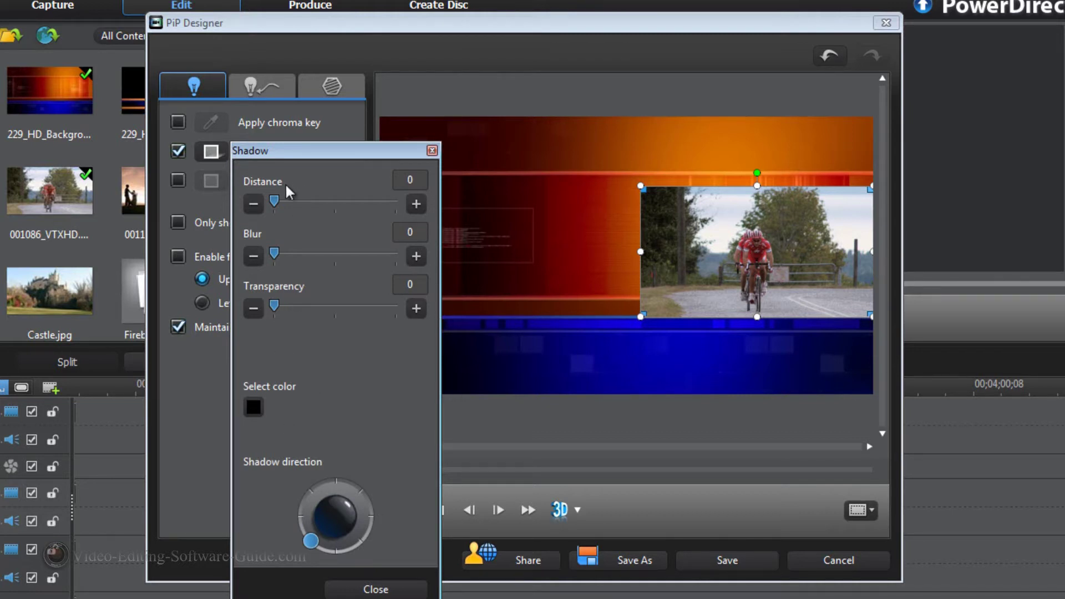
{"action": "mouse_move", "coordinate": [274, 201]}
{"action": "left_mouse_down"}
{"action": "mouse_move", "coordinate": [318, 200]}
{"action": "mouse_move", "coordinate": [288, 211]}
{"action": "left_mouse_up"}
{"action": "mouse_move", "coordinate": [274, 249]}
{"action": "left_mouse_down"}
{"action": "mouse_move", "coordinate": [317, 249]}
{"action": "mouse_move", "coordinate": [279, 255]}
{"action": "left_mouse_up"}
{"action": "mouse_move", "coordinate": [274, 305]}
{"action": "left_mouse_down"}
{"action": "mouse_move", "coordinate": [326, 304]}
{"action": "mouse_move", "coordinate": [278, 307]}
{"action": "mouse_move", "coordinate": [265, 319]}
{"action": "left_mouse_up"}
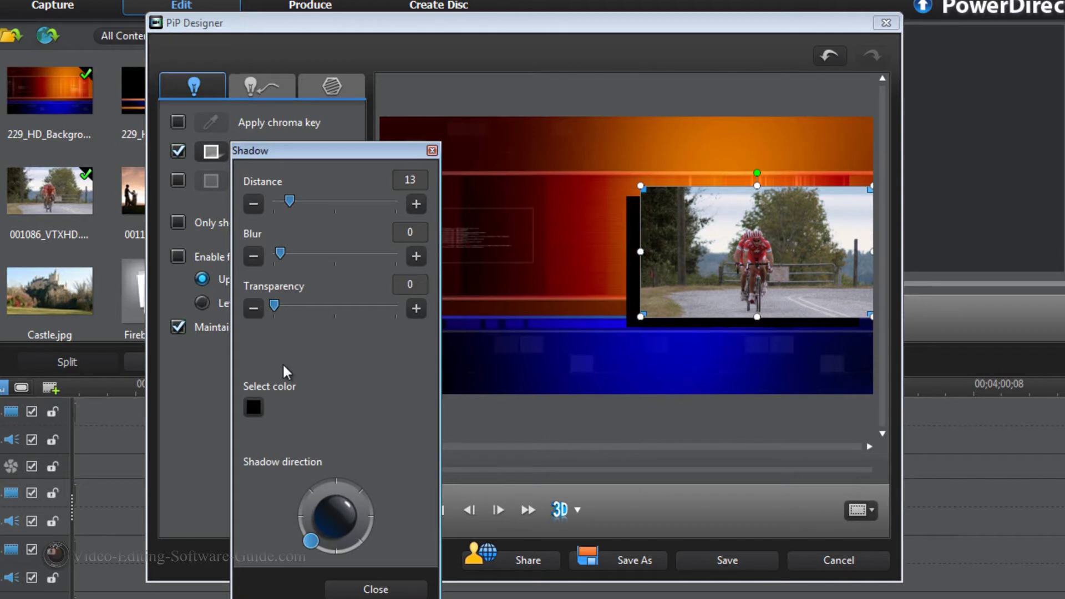
Step: Try a yellow color for the clip's shadow, close the shadow settings and disable the shadow
{"action": "left_click", "coordinate": [254, 406]}
{"action": "left_click", "coordinate": [187, 307]}
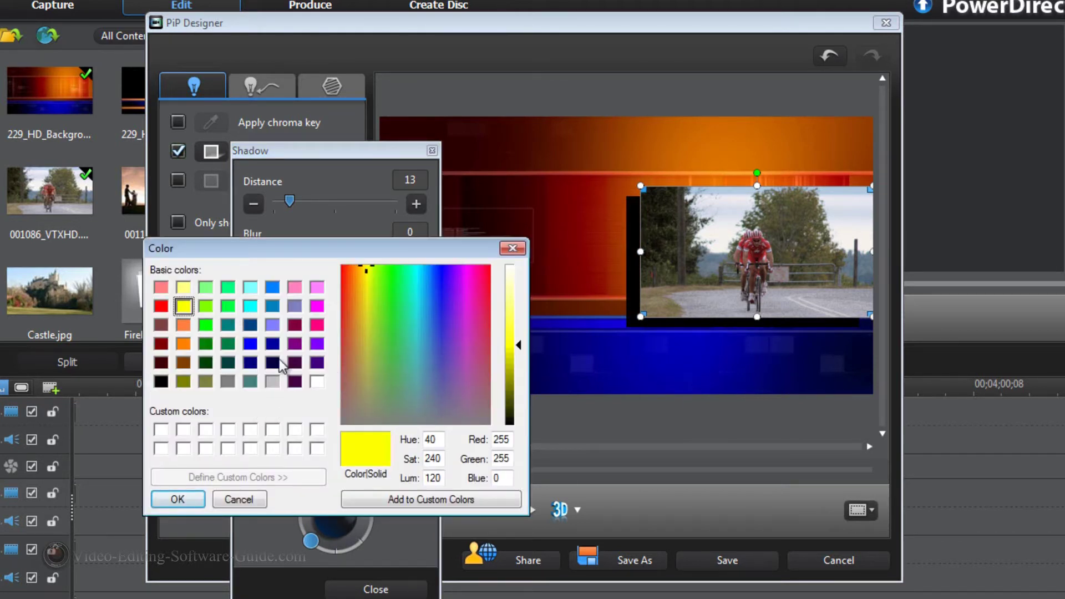
{"action": "left_click", "coordinate": [195, 501]}
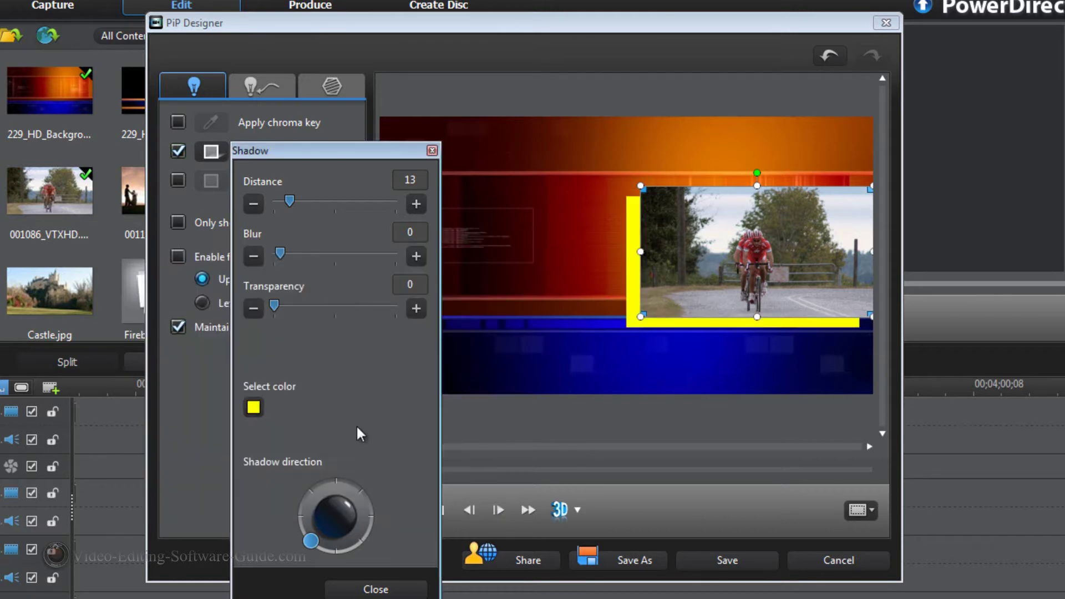
{"action": "left_click", "coordinate": [376, 590]}
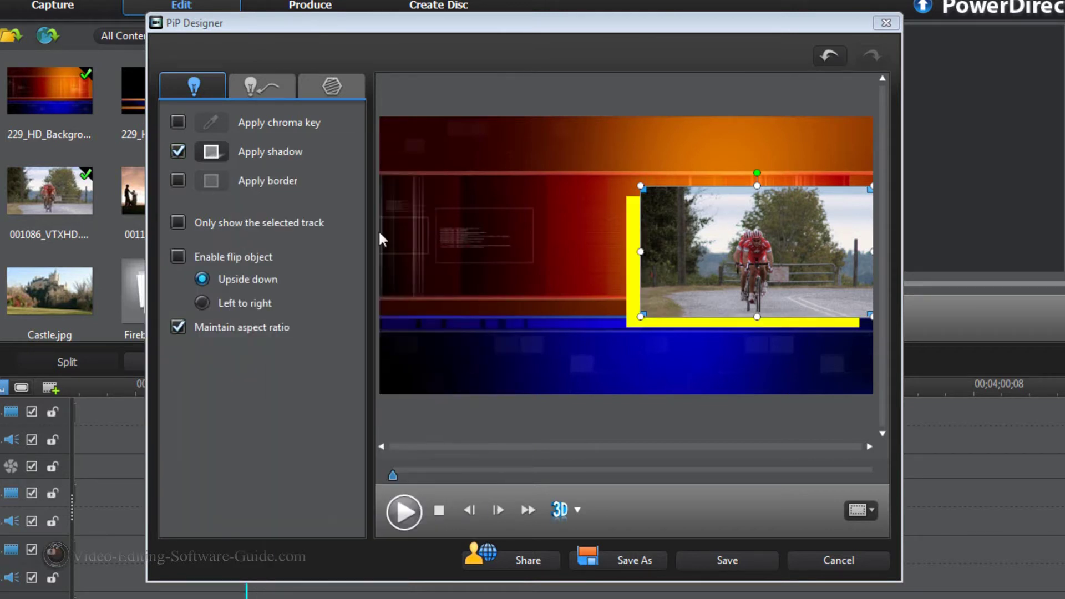
{"action": "left_click", "coordinate": [178, 150]}
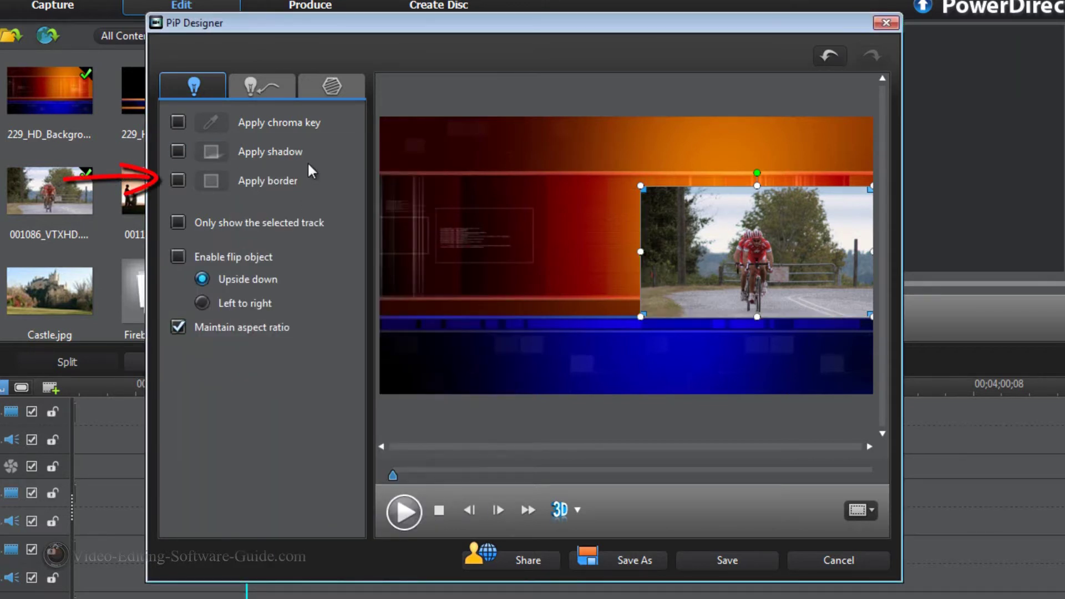
Step: Apply a border to the cyclist clip with red as its uniform color
{"action": "left_click", "coordinate": [178, 179]}
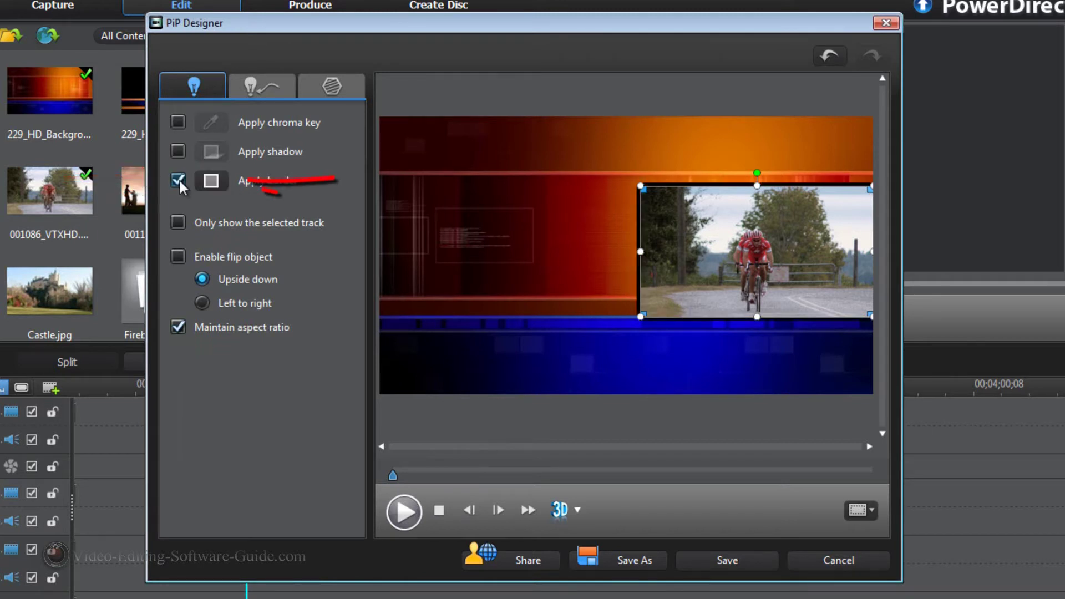
{"action": "left_click", "coordinate": [212, 181]}
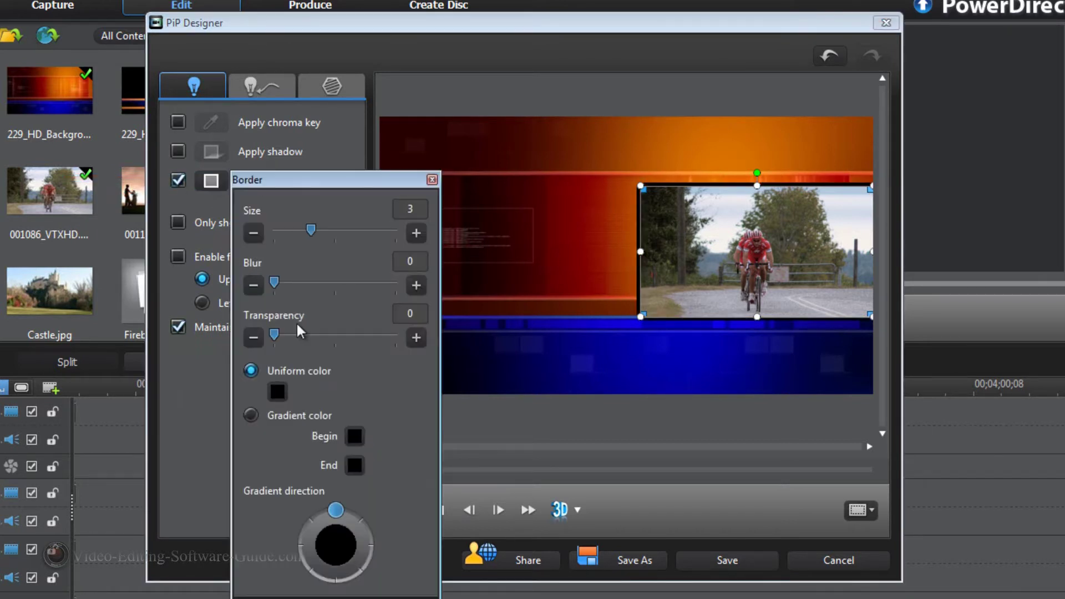
{"action": "left_click", "coordinate": [278, 391]}
{"action": "left_click", "coordinate": [162, 335]}
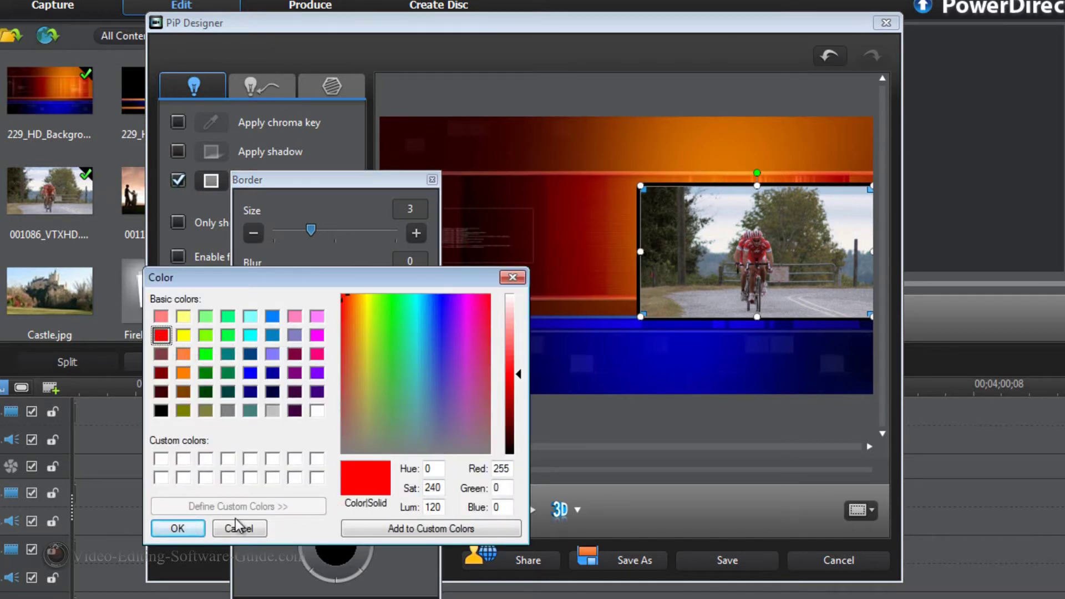
{"action": "left_click", "coordinate": [177, 527]}
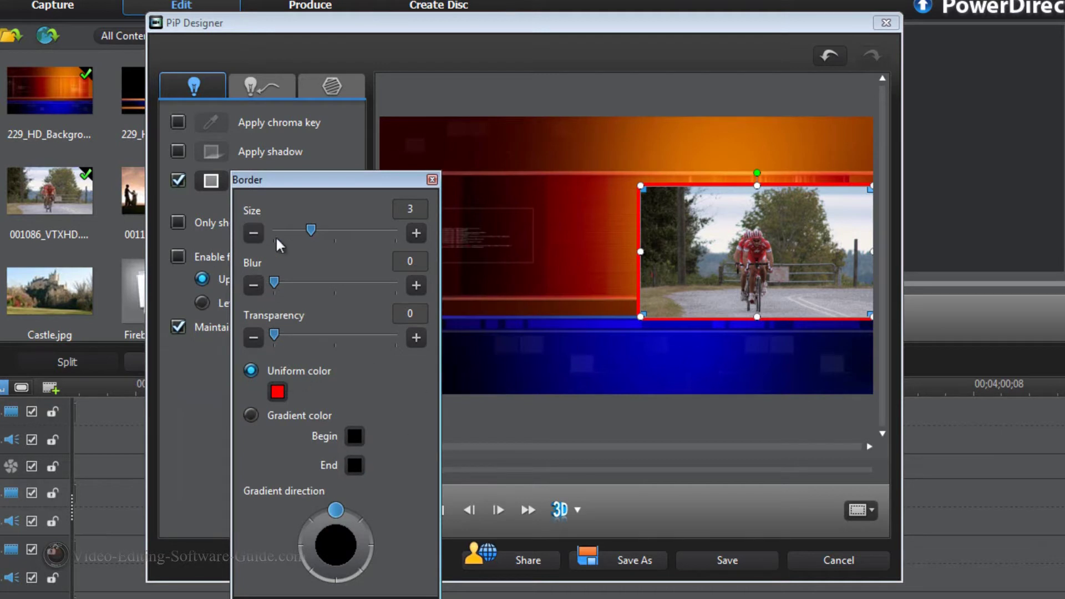
Step: Set the border's size to 4, blur to 1 and transparency to 8
{"action": "mouse_move", "coordinate": [311, 229]}
{"action": "left_mouse_down"}
{"action": "mouse_move", "coordinate": [360, 227]}
{"action": "mouse_move", "coordinate": [327, 228]}
{"action": "left_mouse_up"}
{"action": "mouse_move", "coordinate": [273, 282]}
{"action": "left_mouse_down"}
{"action": "mouse_move", "coordinate": [327, 283]}
{"action": "mouse_move", "coordinate": [282, 288]}
{"action": "left_mouse_up"}
{"action": "mouse_move", "coordinate": [272, 342]}
{"action": "left_mouse_down"}
{"action": "mouse_move", "coordinate": [328, 332]}
{"action": "mouse_move", "coordinate": [284, 335]}
{"action": "left_mouse_up"}
Step: Try a gradient border color from light gray (192, 192, 192) to white, with the gradient direction pointing straight down
{"action": "left_click", "coordinate": [252, 417]}
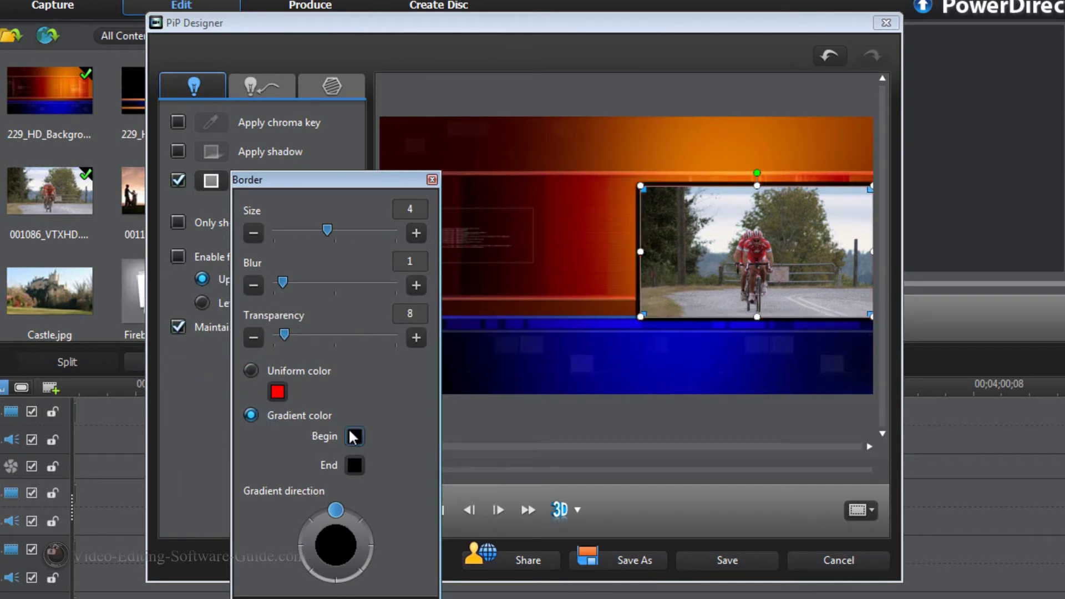
{"action": "left_click", "coordinate": [353, 437]}
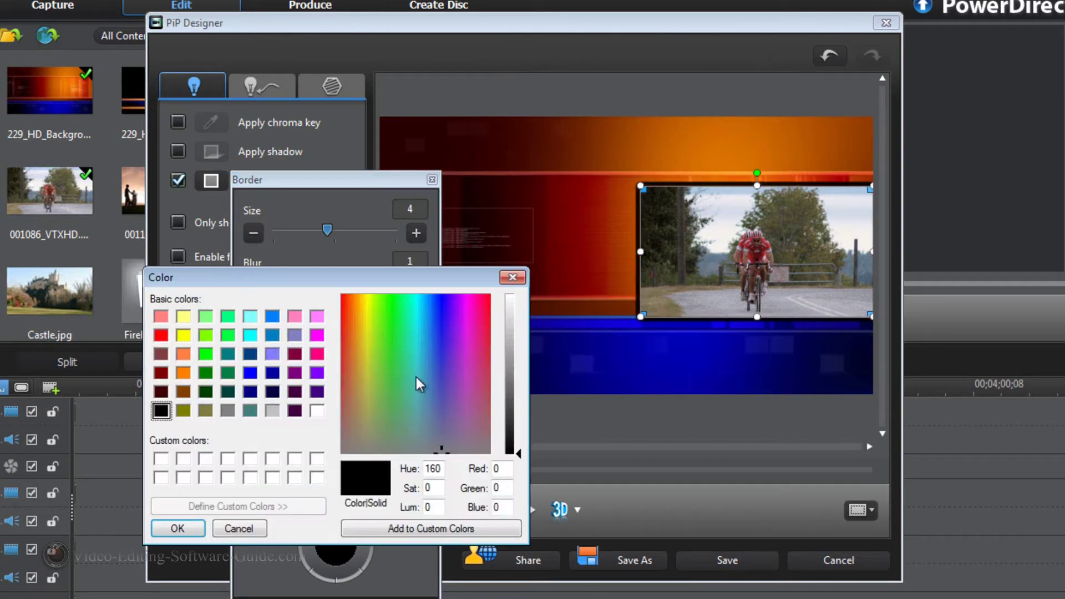
{"action": "left_click", "coordinate": [272, 411]}
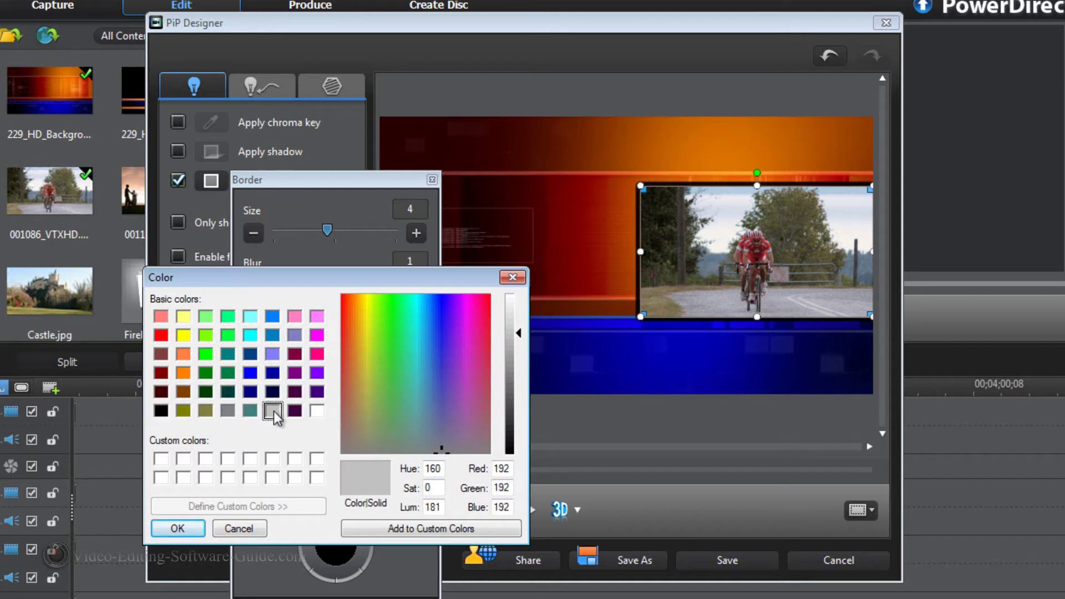
{"action": "left_click", "coordinate": [178, 528]}
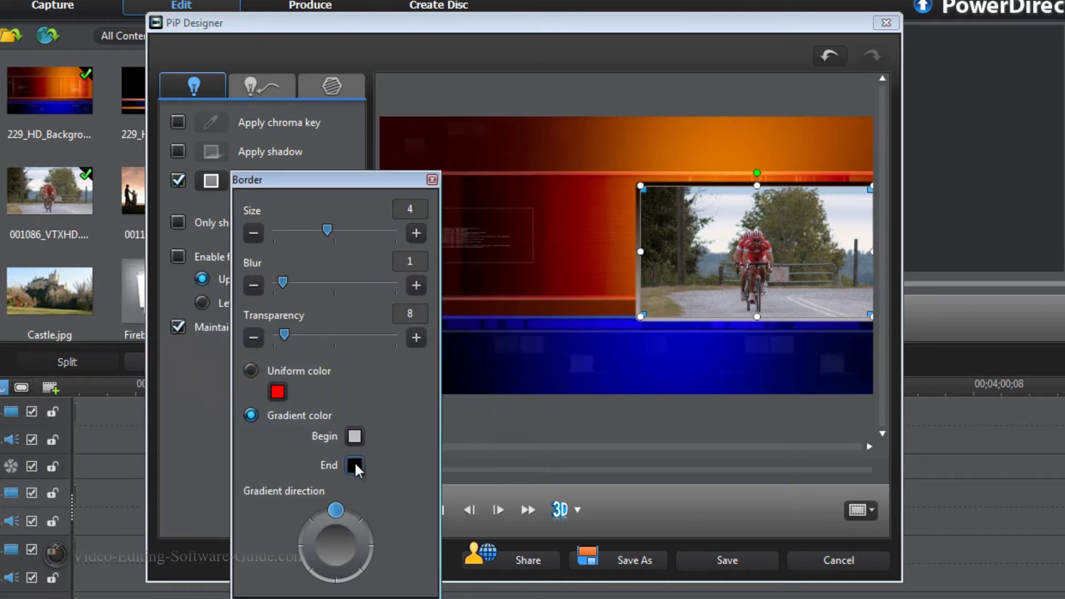
{"action": "left_click", "coordinate": [354, 466]}
{"action": "left_click", "coordinate": [319, 412]}
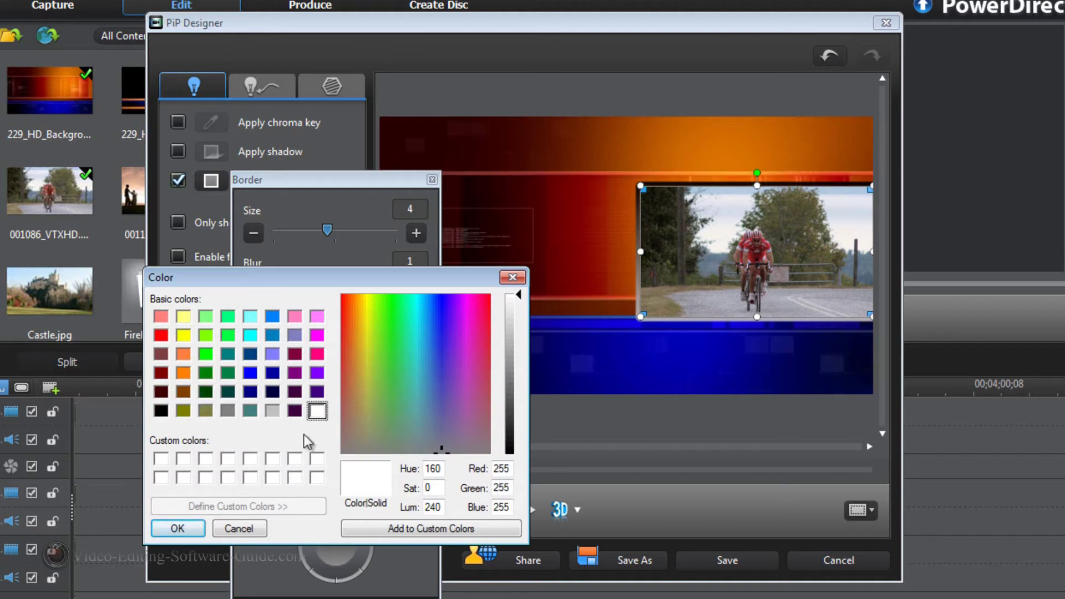
{"action": "left_click", "coordinate": [183, 528]}
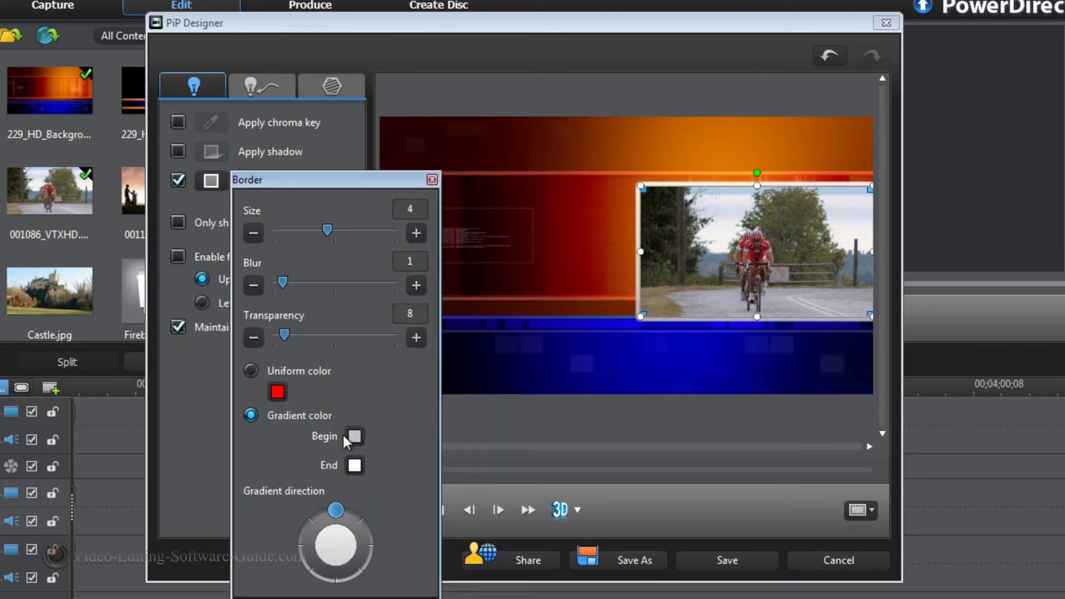
{"action": "left_click_drag", "start_coordinate": [336, 513], "coordinate": [343, 583]}
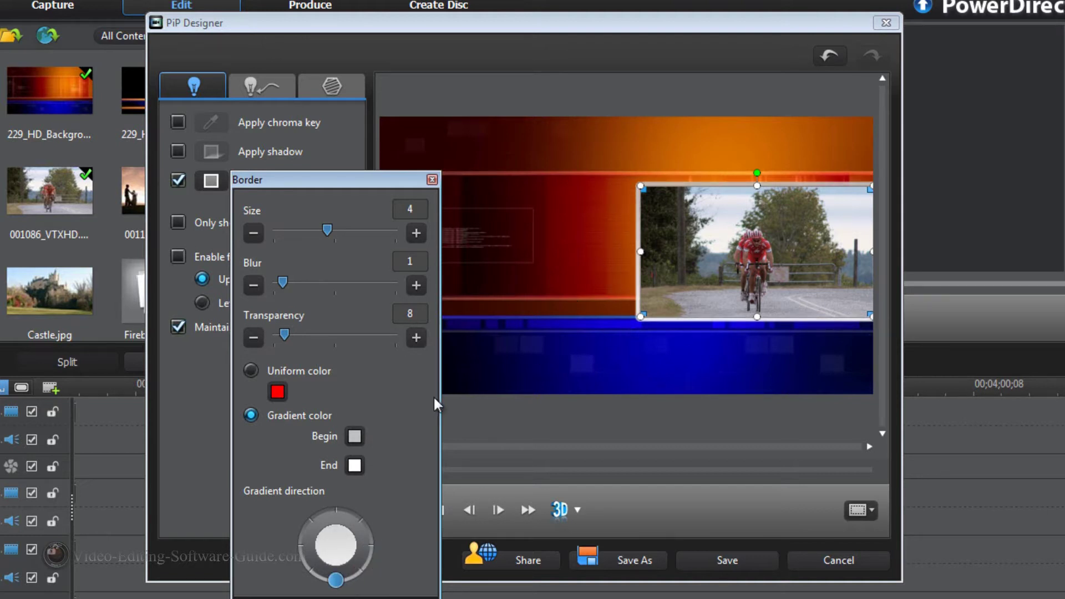
Step: Switch the border to a uniform light gray (192, 192, 192) and close the border settings
{"action": "left_click", "coordinate": [278, 392]}
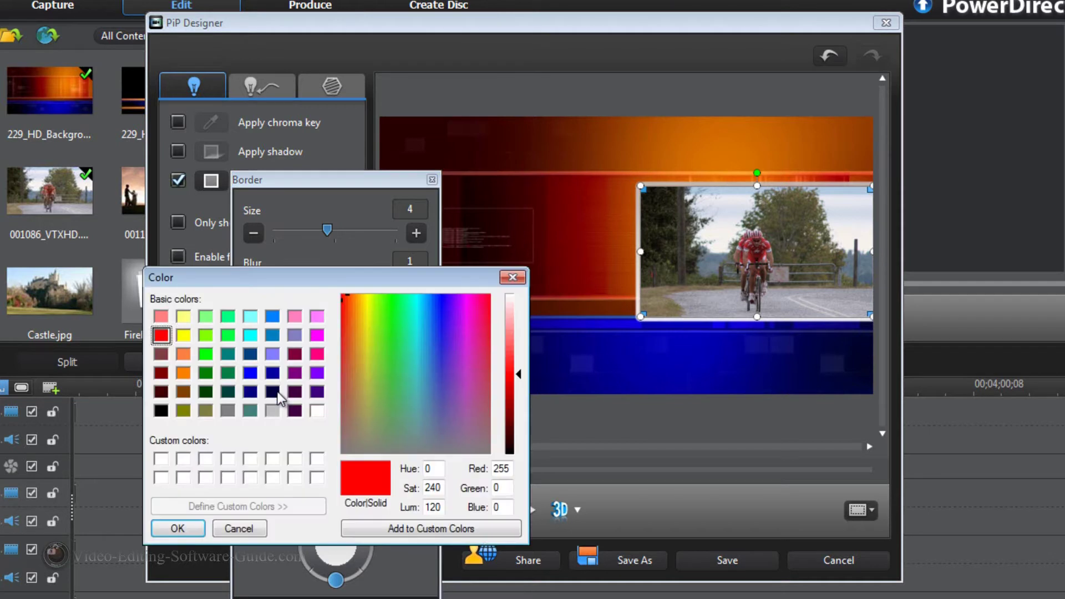
{"action": "left_click", "coordinate": [272, 410]}
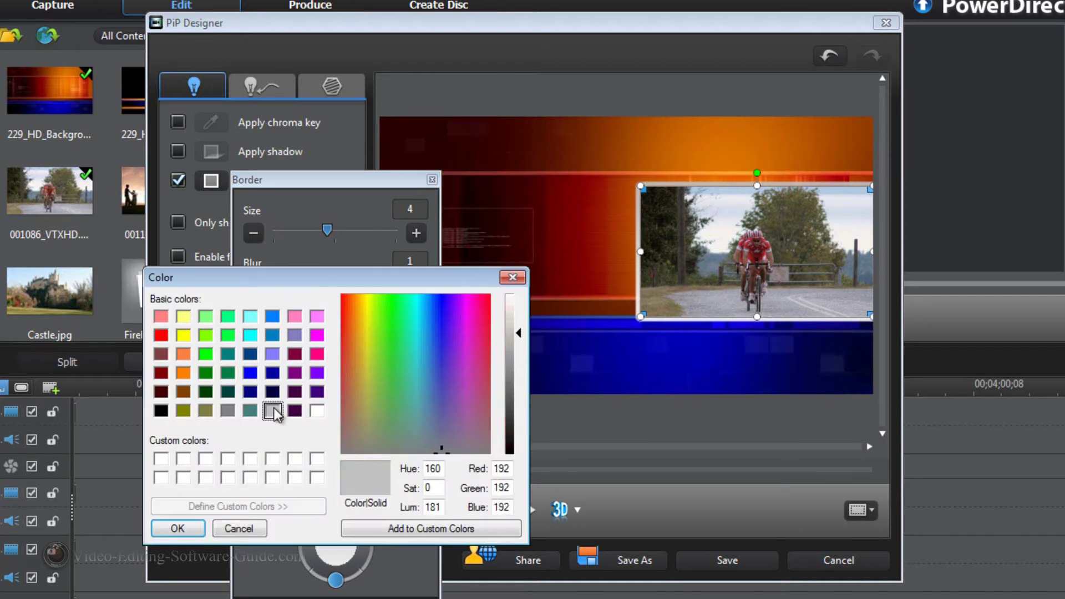
{"action": "left_click", "coordinate": [186, 529]}
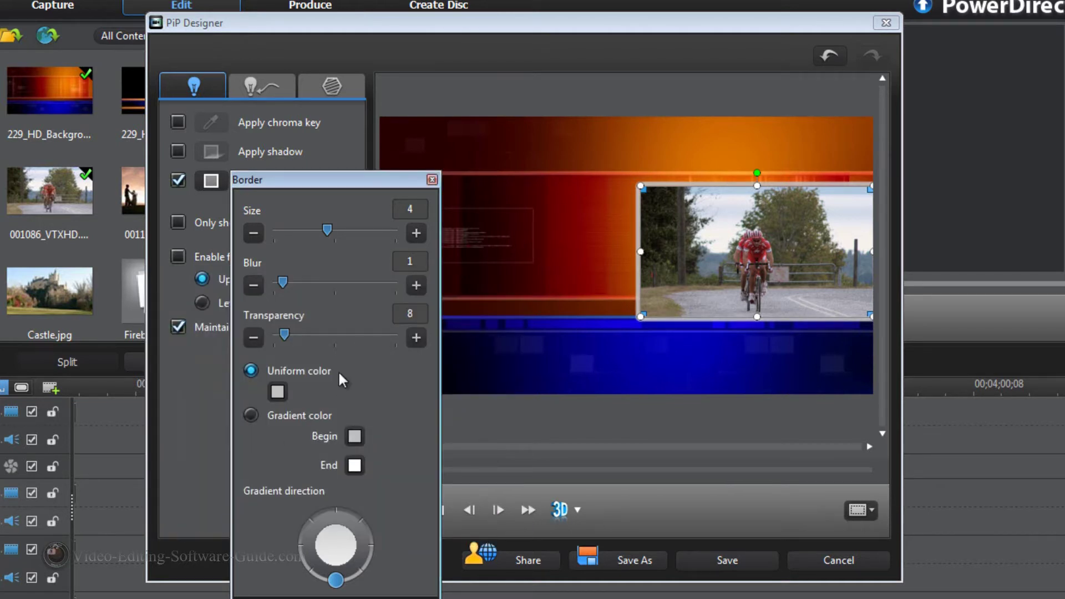
{"action": "key", "text": "Escape"}
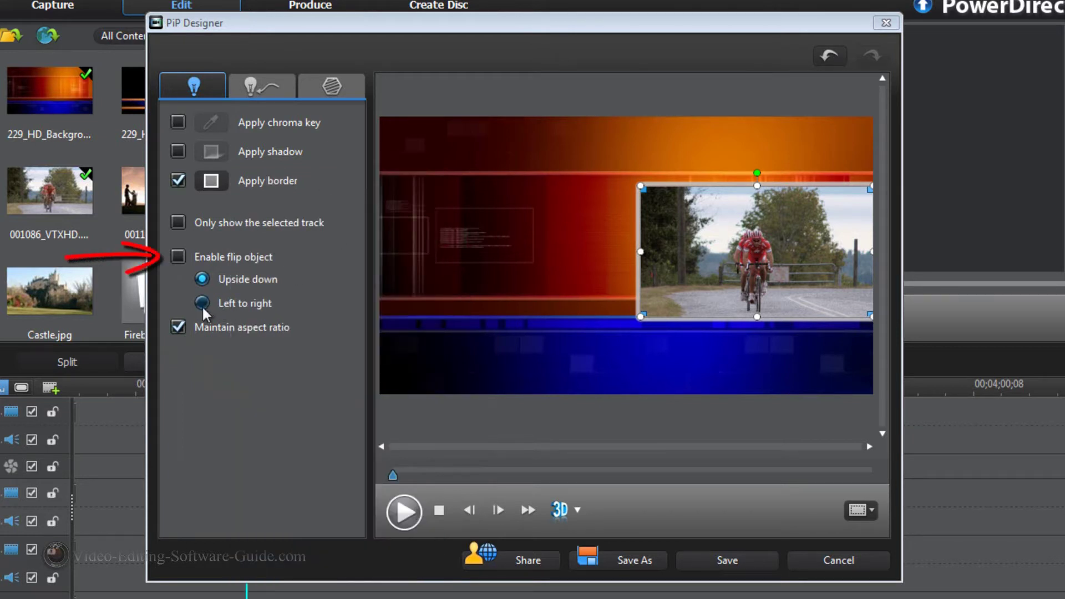
Step: Try flipping the clip left to right and upside down, turn flipping off, and keep the aspect ratio maintained
{"action": "left_click", "coordinate": [181, 259]}
{"action": "left_click", "coordinate": [181, 258]}
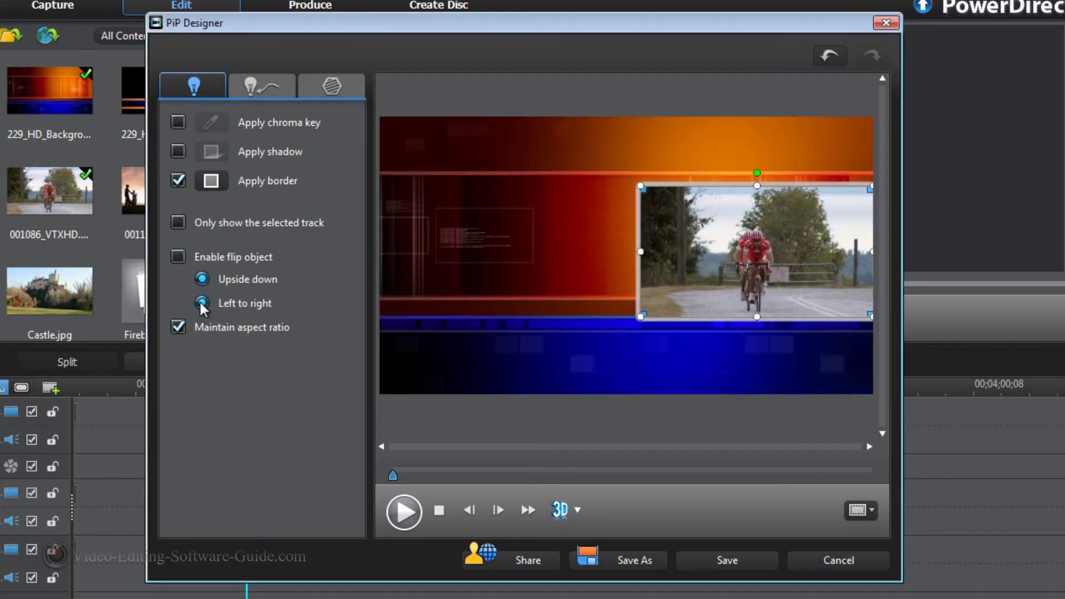
{"action": "left_click", "coordinate": [199, 301]}
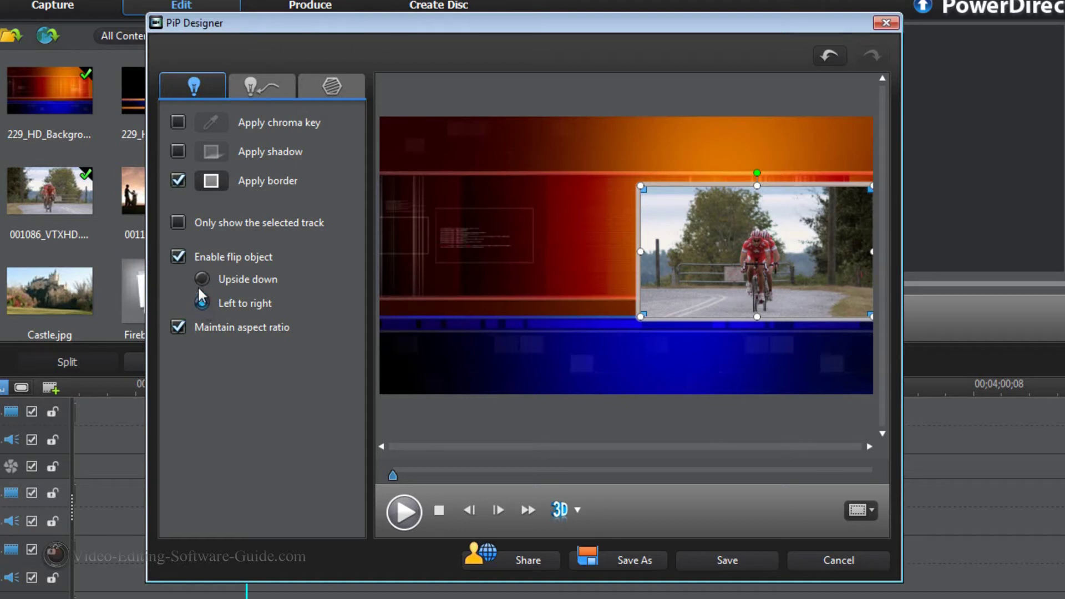
{"action": "left_click", "coordinate": [201, 279]}
{"action": "left_click", "coordinate": [180, 256]}
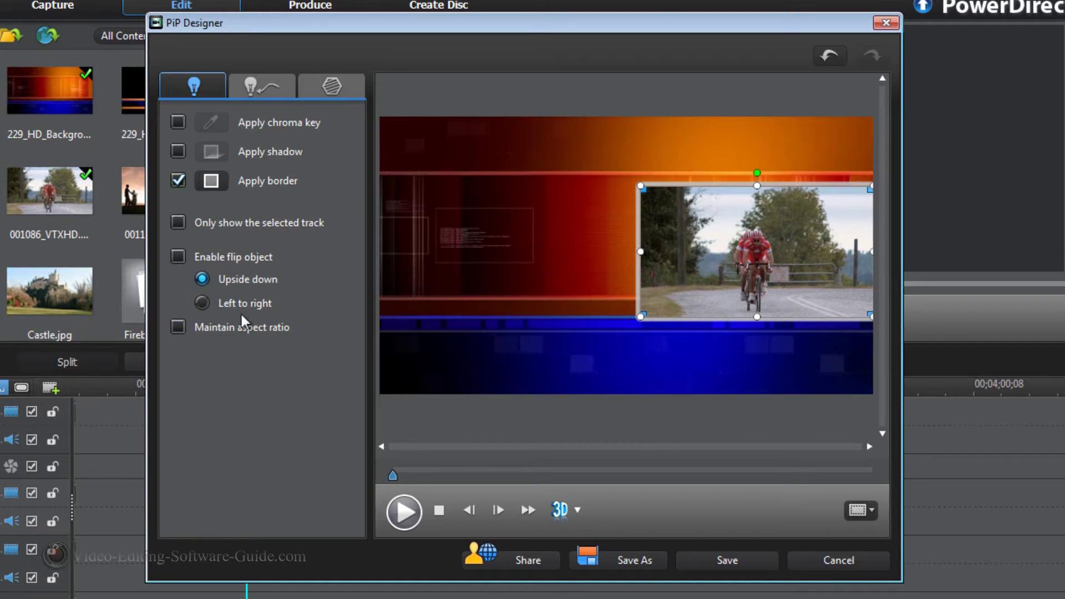
{"action": "left_click", "coordinate": [176, 329]}
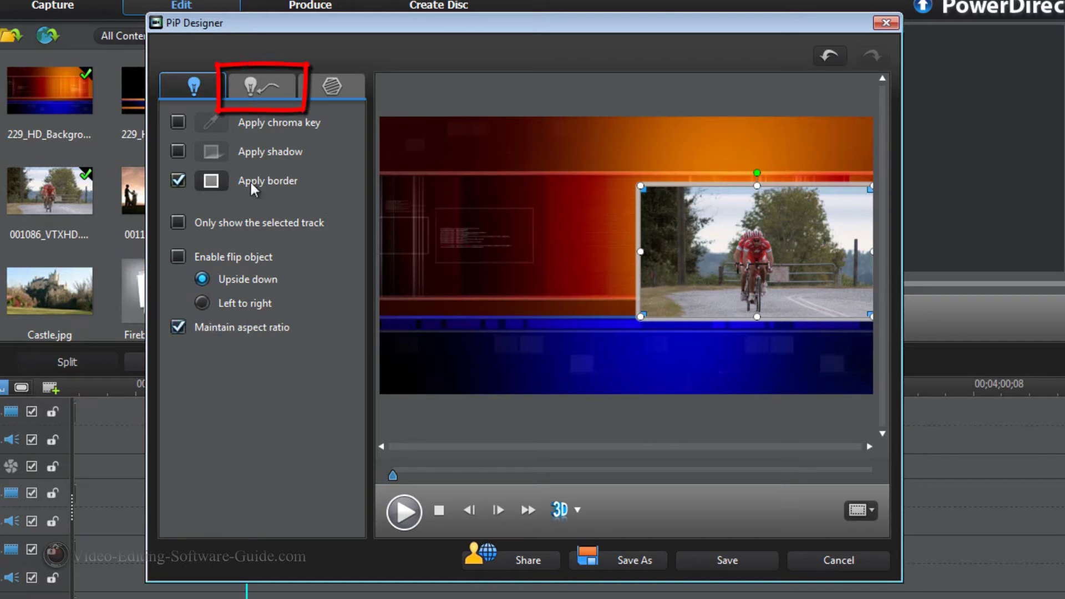
Step: Apply the straight right-to-left motion path to the cyclist clip and raise the path into the background's red-orange band
{"action": "left_click", "coordinate": [272, 88]}
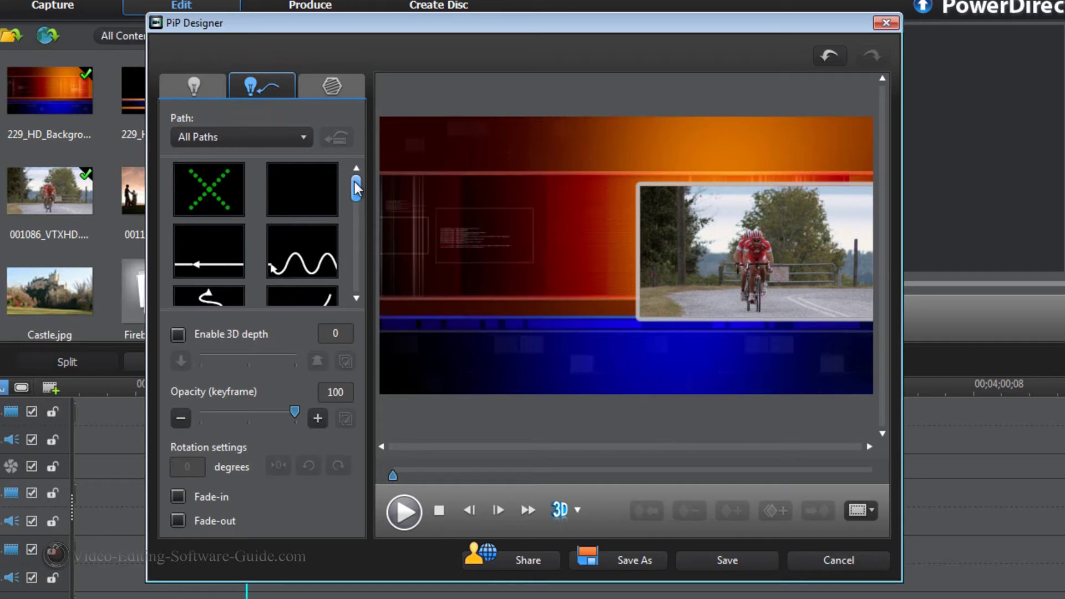
{"action": "left_click_drag", "start_coordinate": [355, 182], "coordinate": [357, 194]}
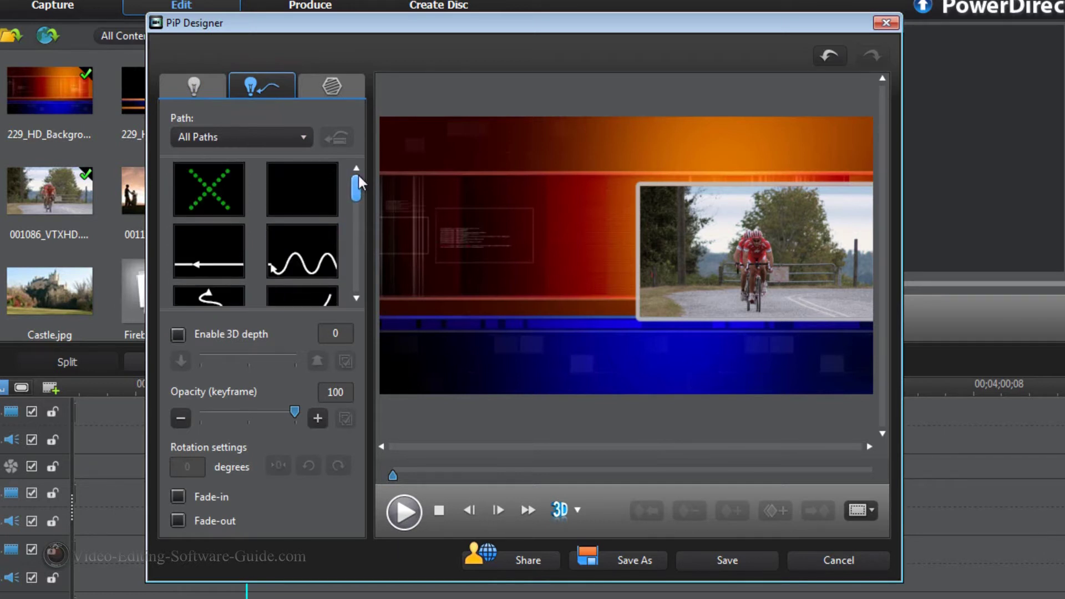
{"action": "left_click", "coordinate": [213, 261]}
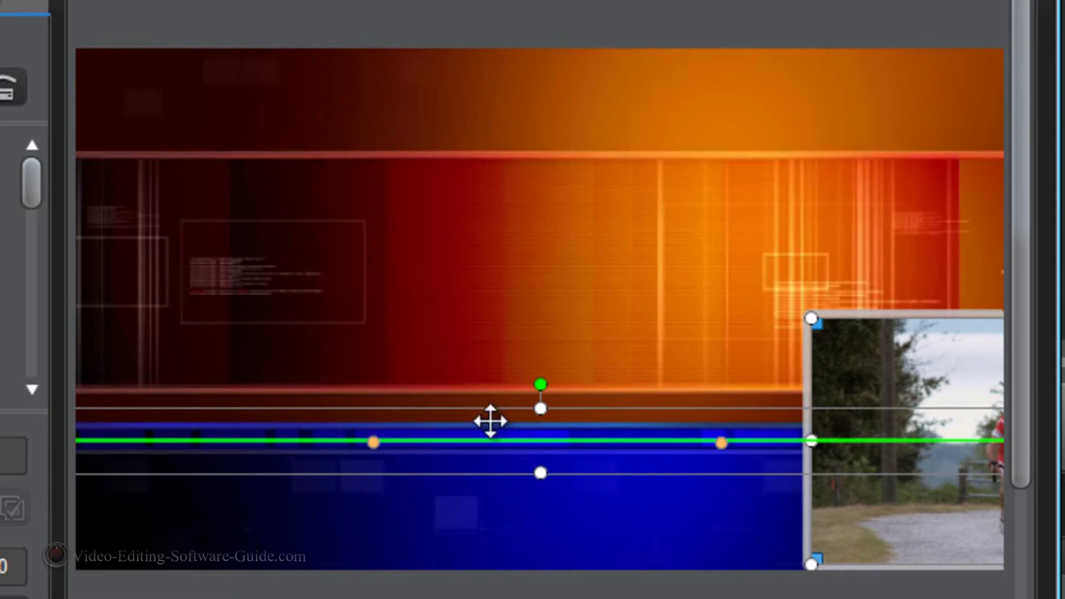
{"action": "left_click_drag", "start_coordinate": [489, 418], "coordinate": [486, 288]}
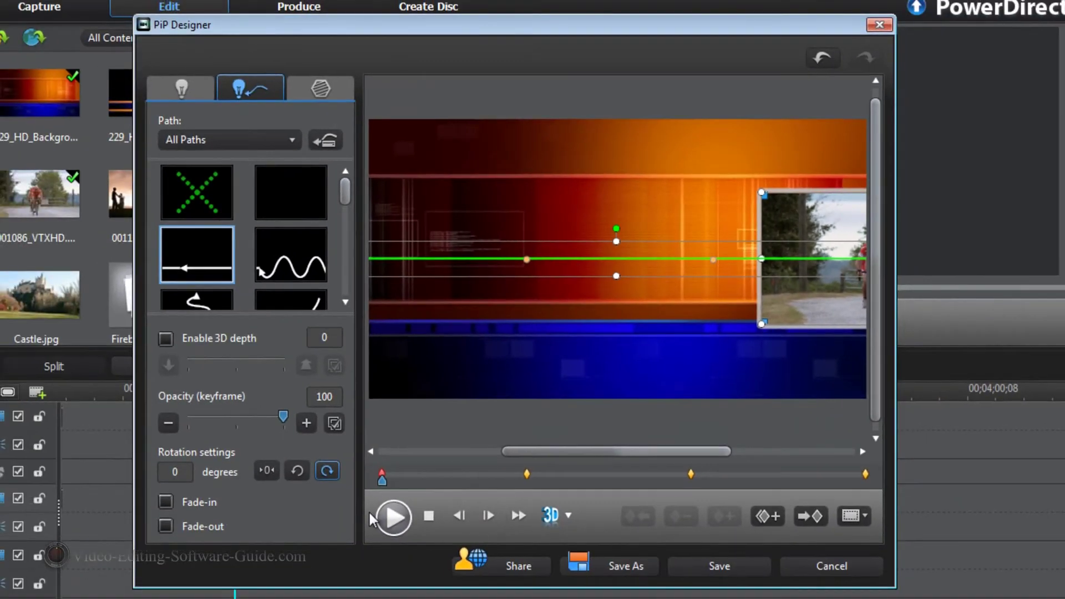
Step: Preview the clip's motion along the path, stop playback, and inspect the final keyframe
{"action": "left_click", "coordinate": [394, 516]}
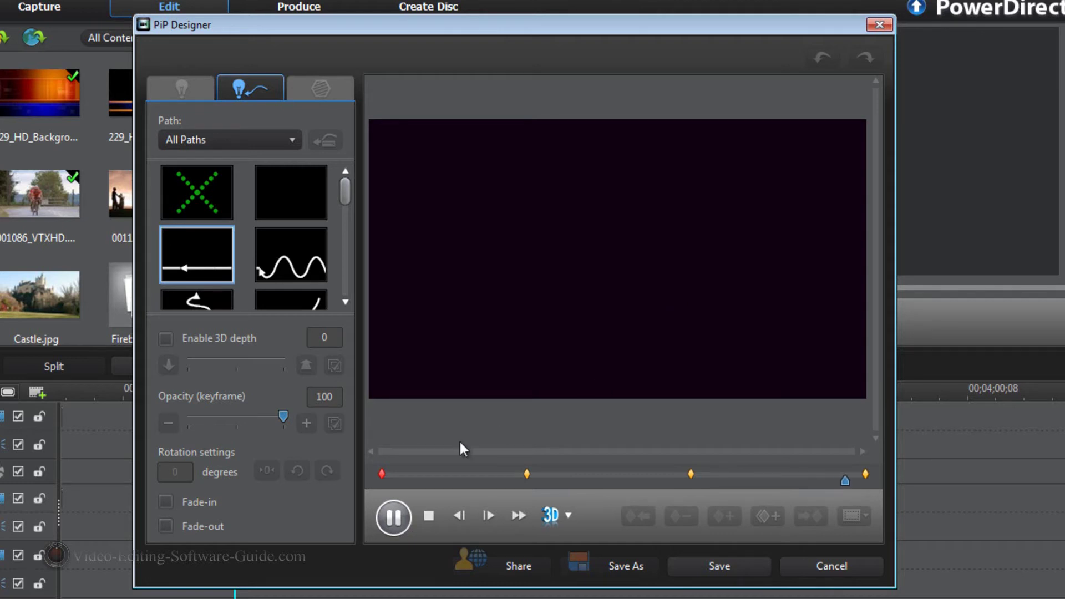
{"action": "left_click", "coordinate": [429, 517]}
{"action": "left_click", "coordinate": [589, 333]}
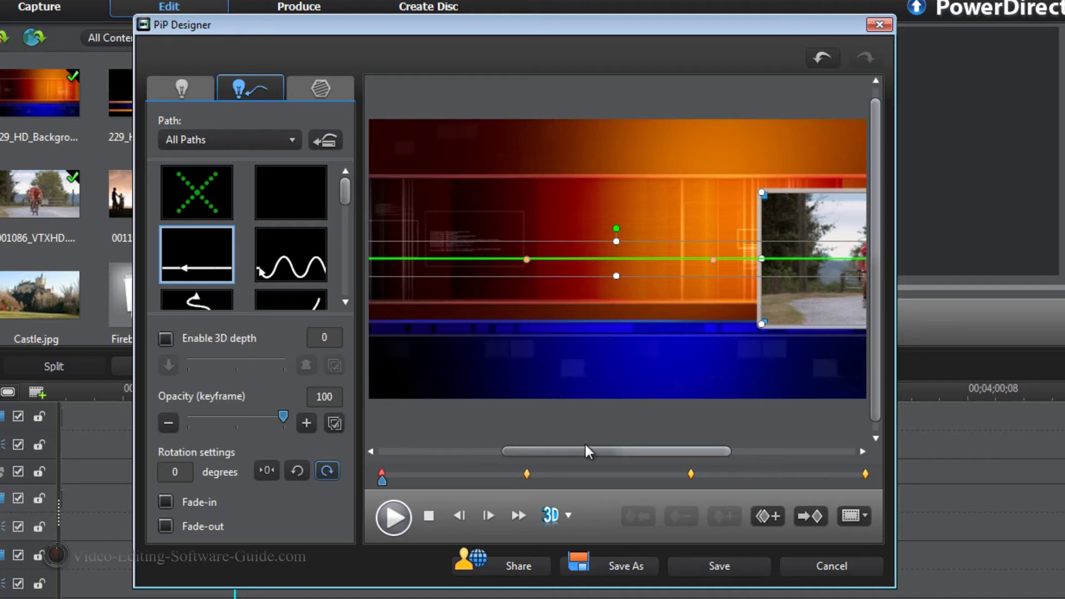
{"action": "mouse_move", "coordinate": [584, 445]}
{"action": "left_mouse_down"}
{"action": "mouse_move", "coordinate": [499, 441]}
{"action": "mouse_move", "coordinate": [491, 452]}
{"action": "mouse_move", "coordinate": [598, 452]}
{"action": "mouse_move", "coordinate": [586, 452]}
{"action": "left_mouse_up"}
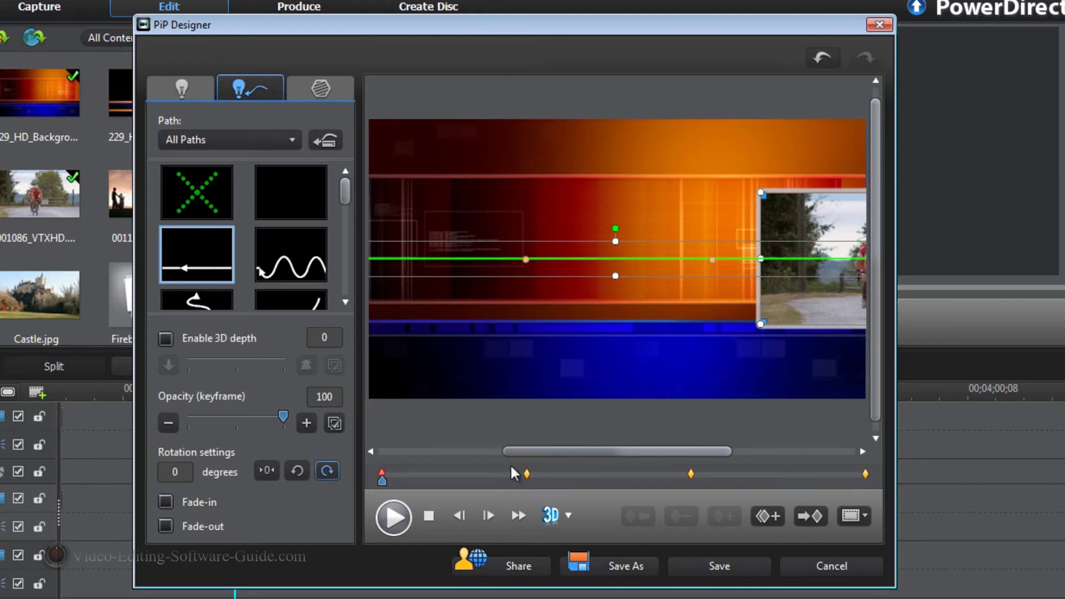
{"action": "left_click", "coordinate": [865, 474]}
{"action": "left_click", "coordinate": [767, 515]}
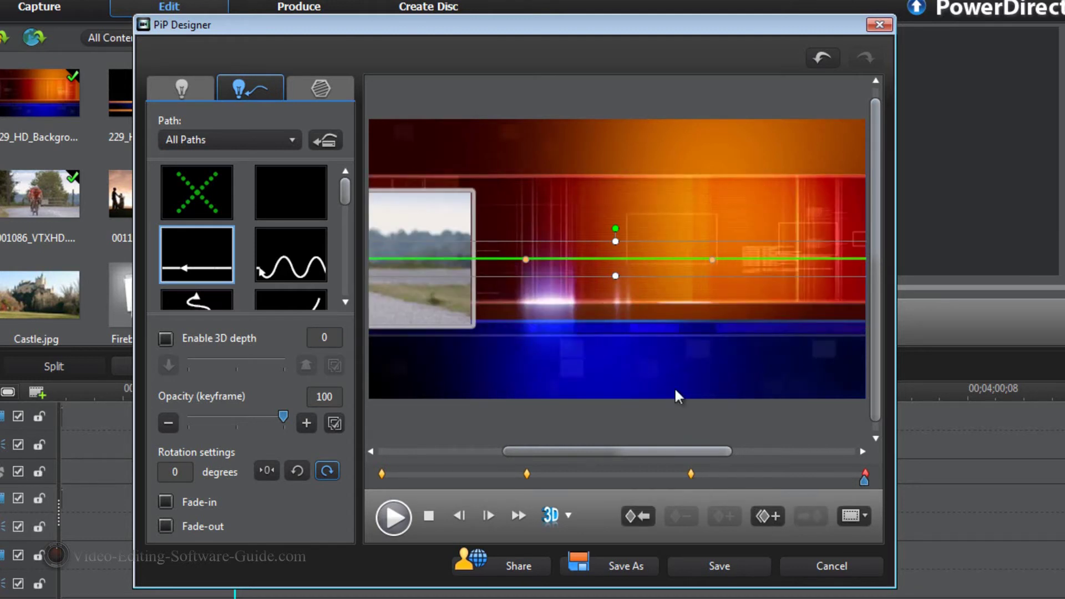
Step: Remove the two intermediate keyframes from the motion path, keeping only the first and last ones
{"action": "left_click", "coordinate": [691, 475]}
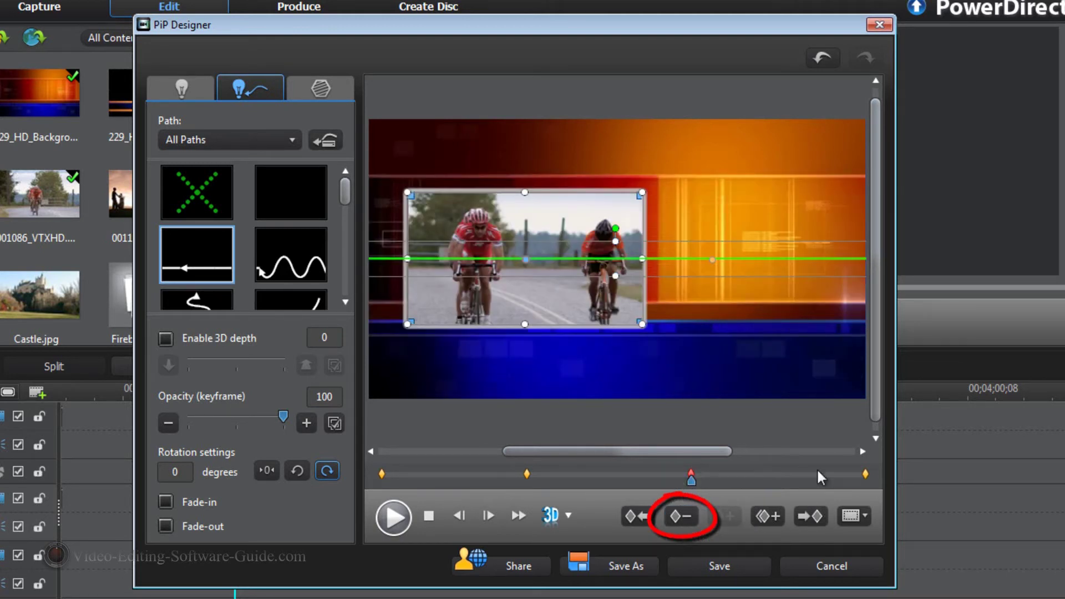
{"action": "left_click", "coordinate": [685, 514]}
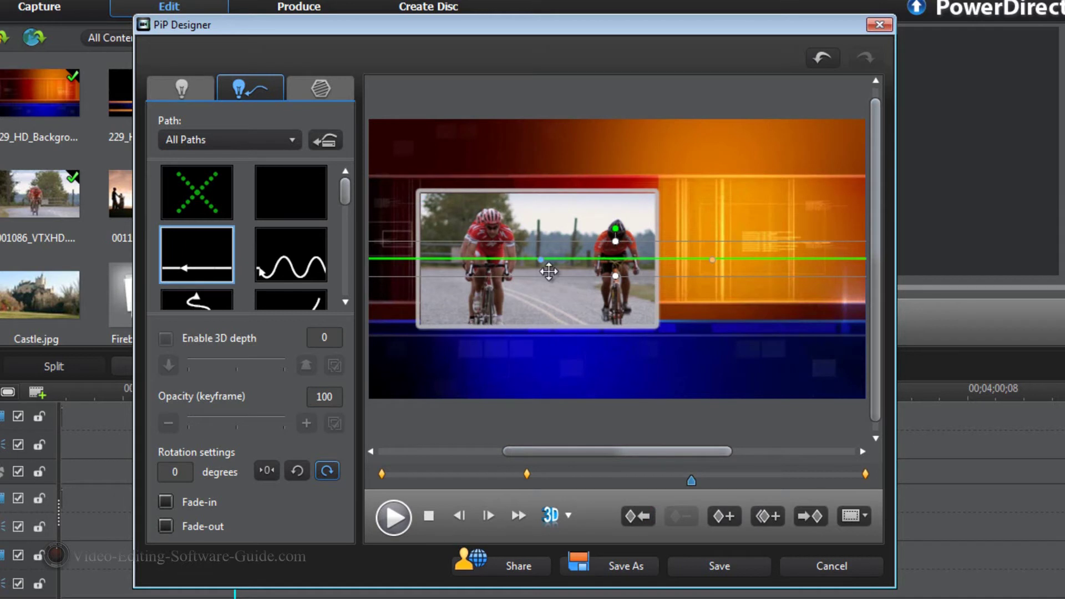
{"action": "left_click", "coordinate": [527, 475]}
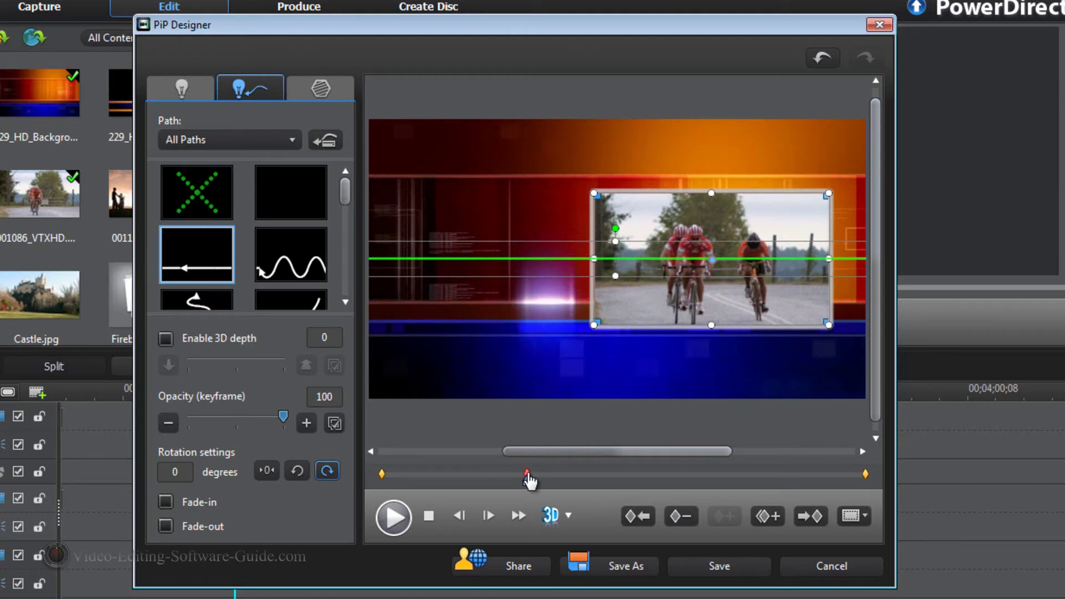
{"action": "left_click", "coordinate": [684, 516]}
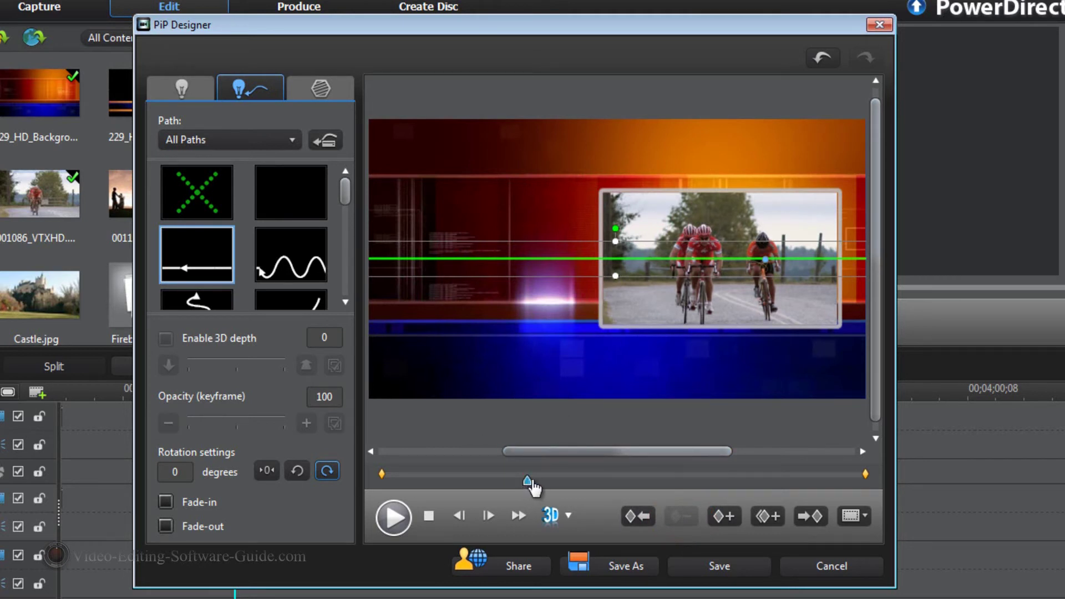
Step: Add a keyframe about halfway along the timeline, where the clip is centered on the background
{"action": "left_click", "coordinate": [592, 486]}
{"action": "left_click_drag", "start_coordinate": [601, 487], "coordinate": [620, 494]}
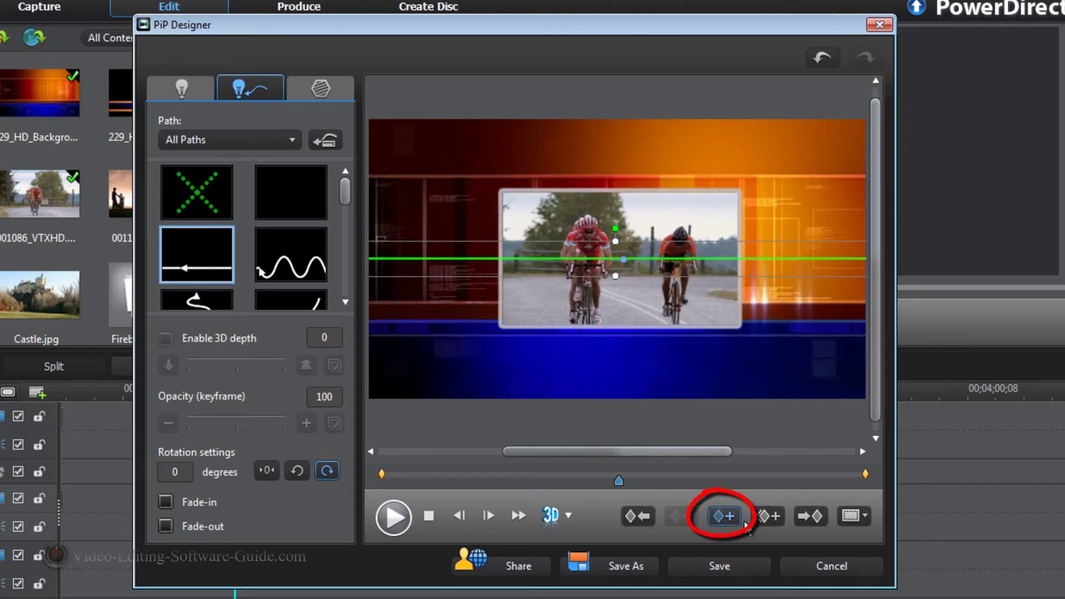
{"action": "left_click", "coordinate": [724, 516]}
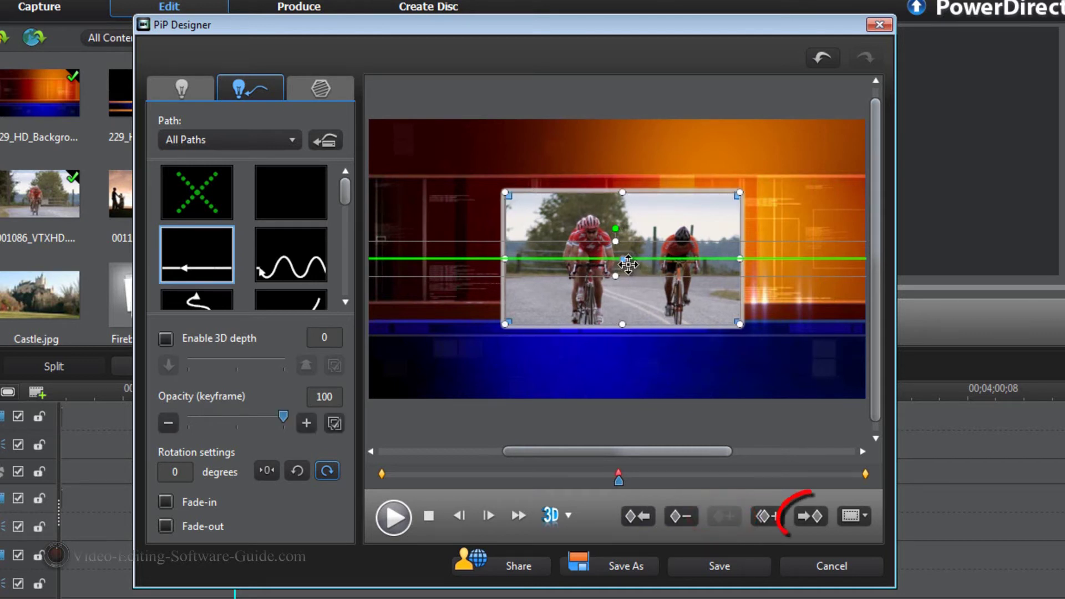
Step: Duplicate the previous keyframe onto the last keyframe so the clip stays centered, and preview the motion
{"action": "left_click", "coordinate": [807, 513]}
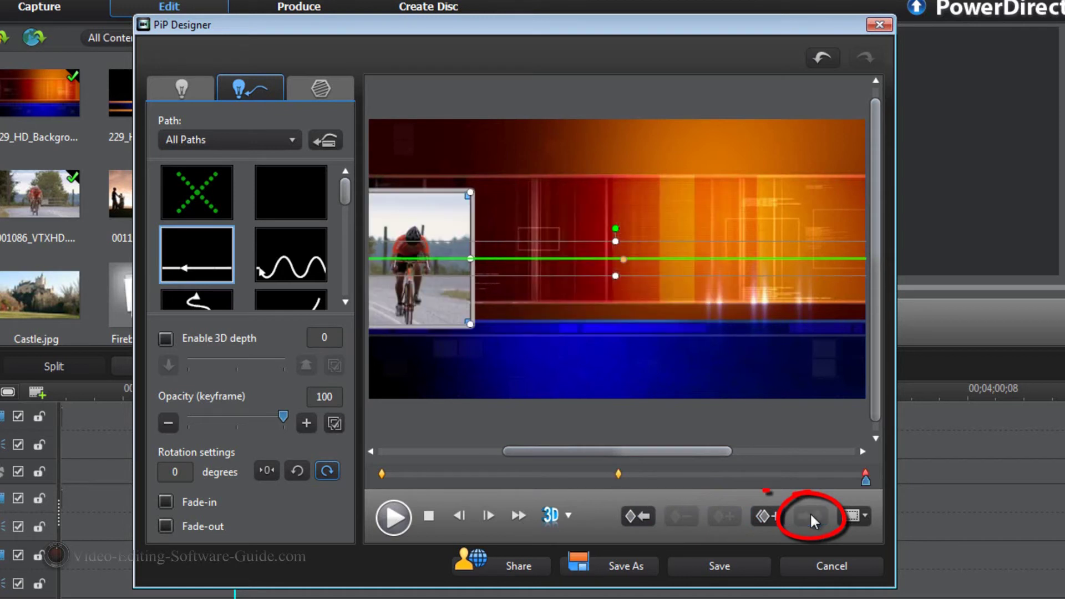
{"action": "left_click", "coordinate": [775, 520]}
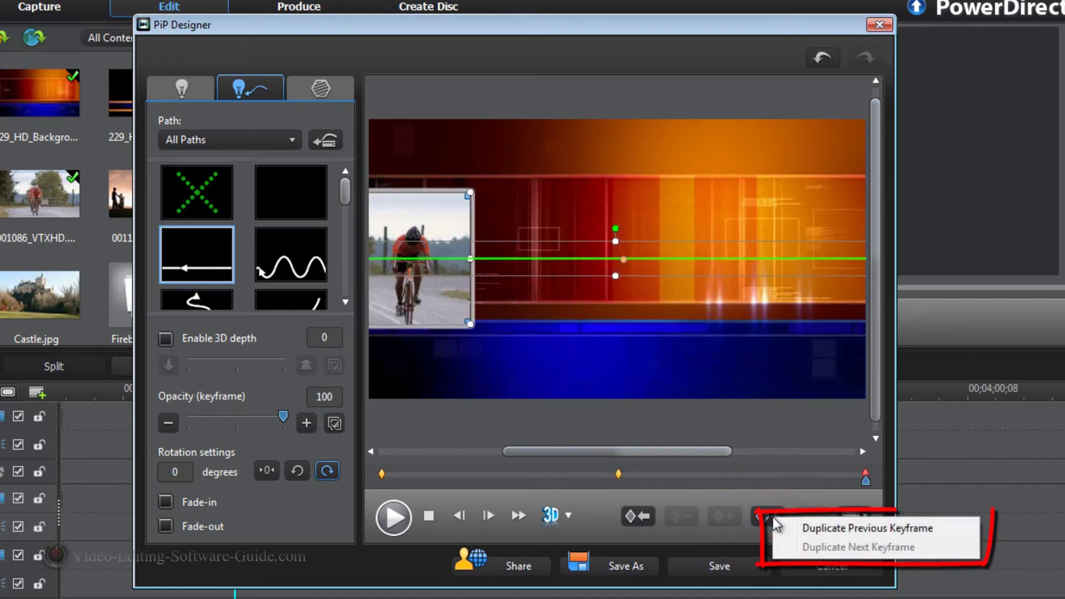
{"action": "left_click", "coordinate": [817, 527]}
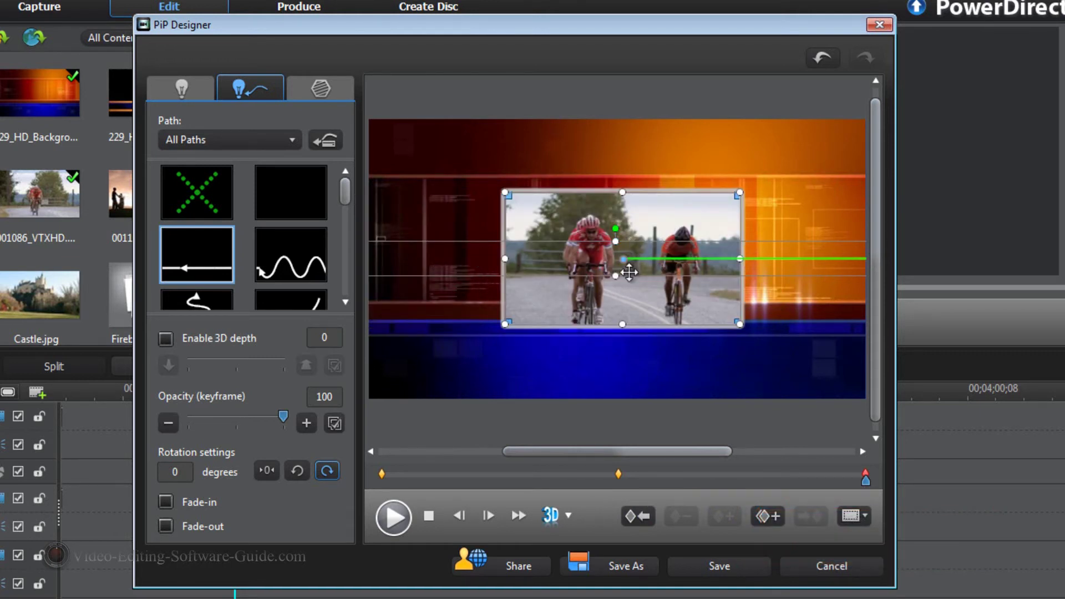
{"action": "left_click", "coordinate": [398, 517]}
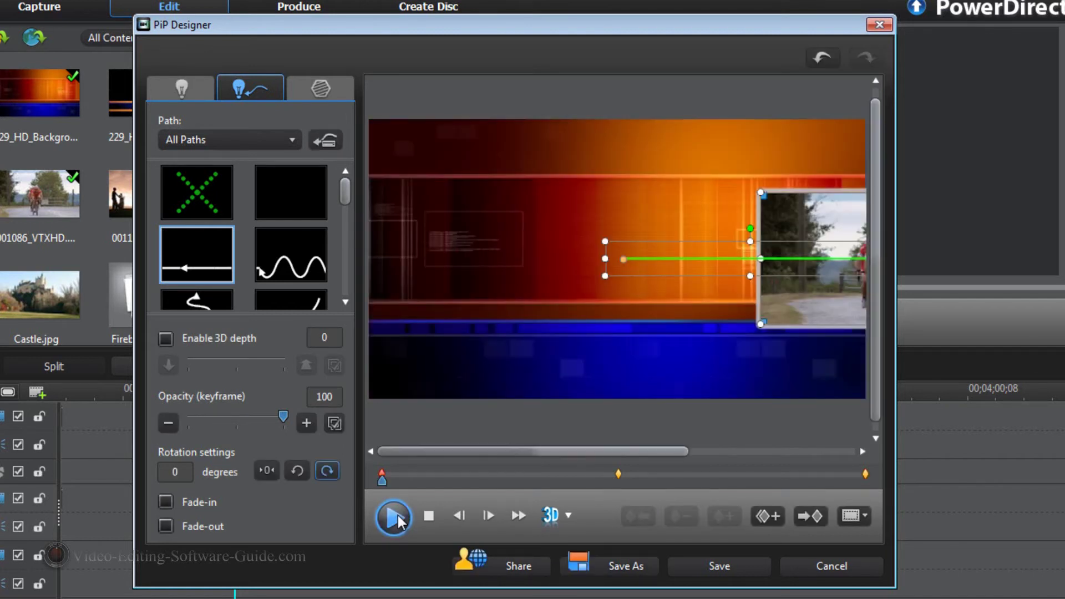
{"action": "left_click", "coordinate": [394, 517]}
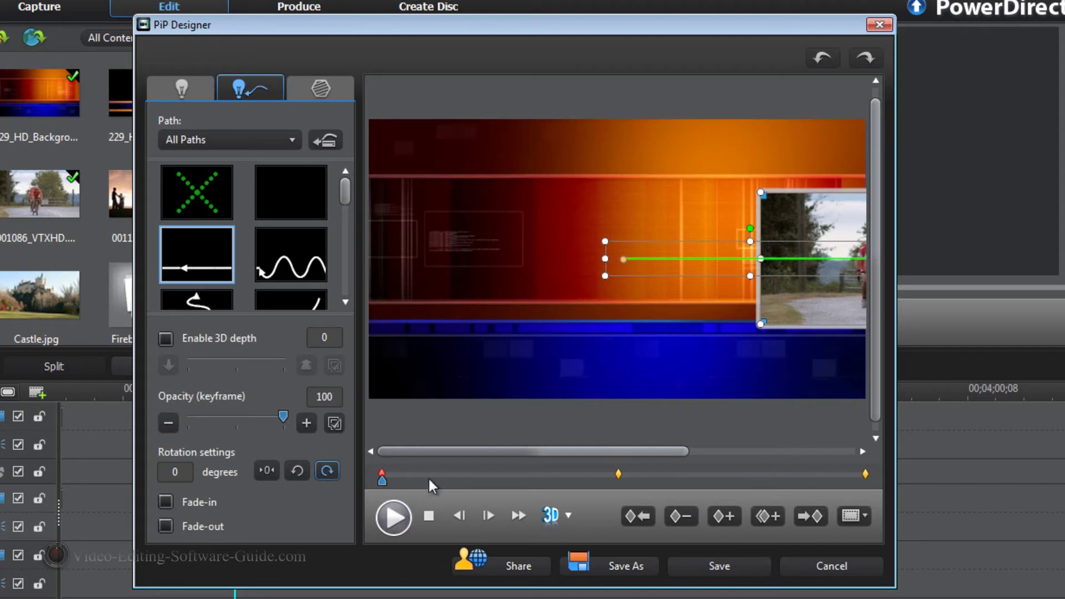
Step: Move the middle keyframe much closer to the start so the clip reaches the center sooner, and check the end position
{"action": "left_click", "coordinate": [620, 480]}
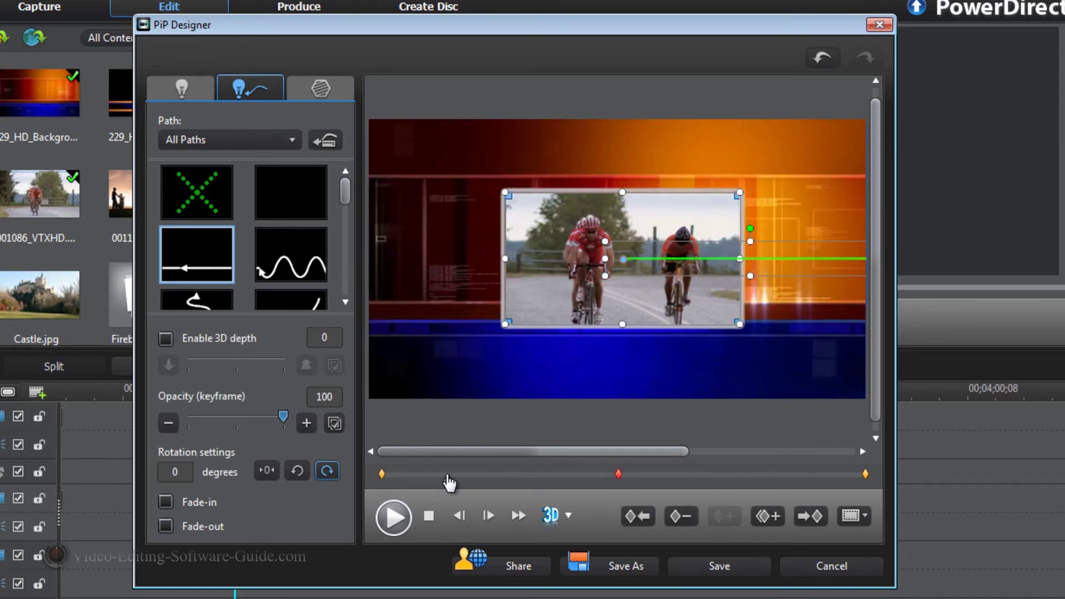
{"action": "left_click", "coordinate": [448, 478]}
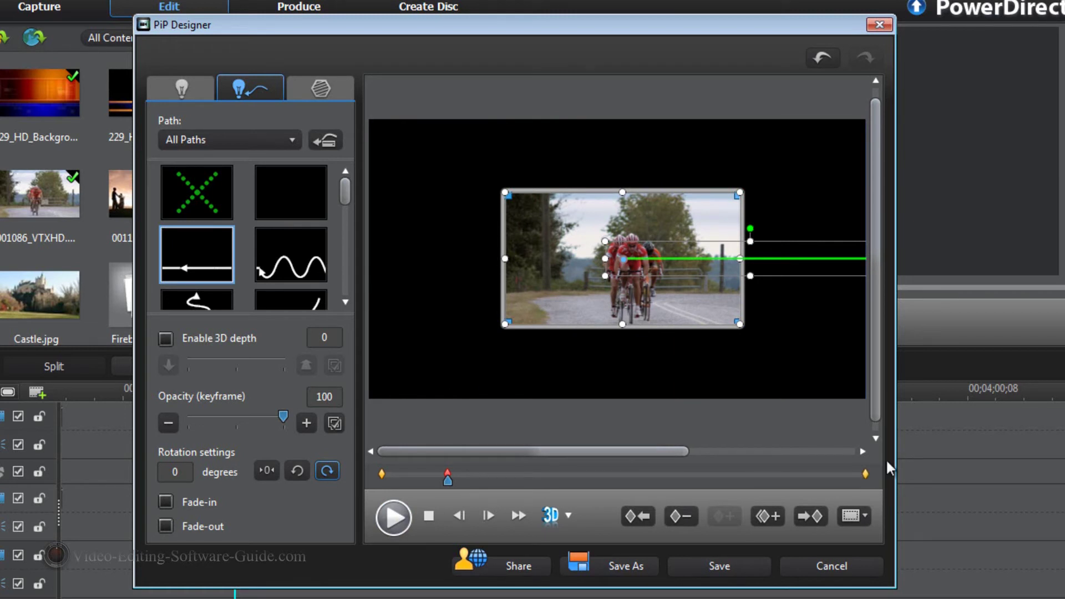
{"action": "left_click", "coordinate": [864, 473]}
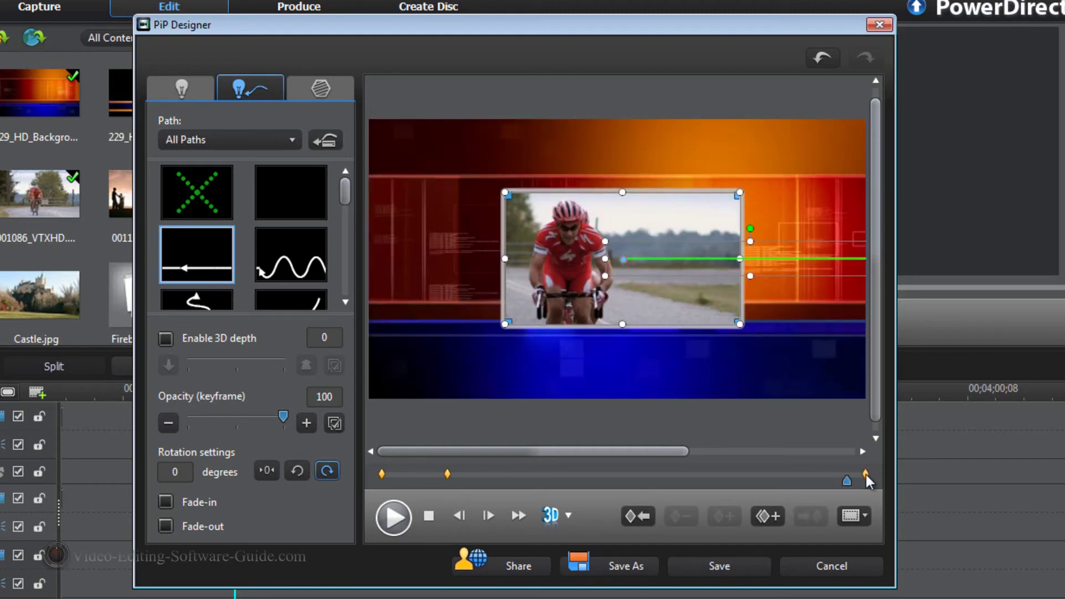
Step: Duplicate the next keyframe at a point shortly after the second keyframe and shift the new keyframe slightly earlier
{"action": "left_click", "coordinate": [528, 475]}
{"action": "left_click", "coordinate": [779, 518]}
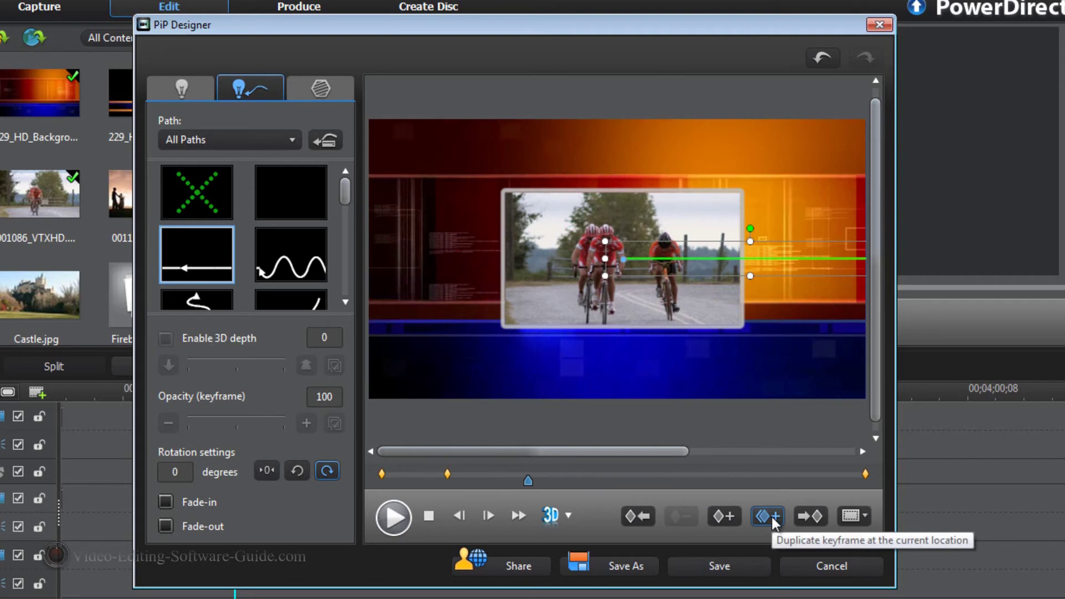
{"action": "left_click", "coordinate": [773, 520]}
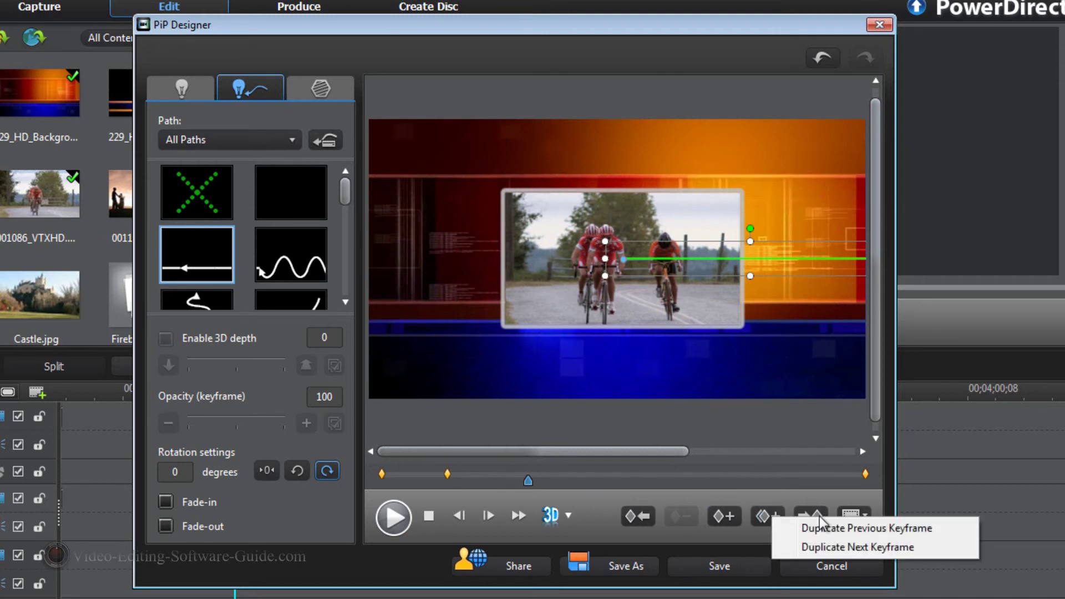
{"action": "left_click", "coordinate": [857, 548]}
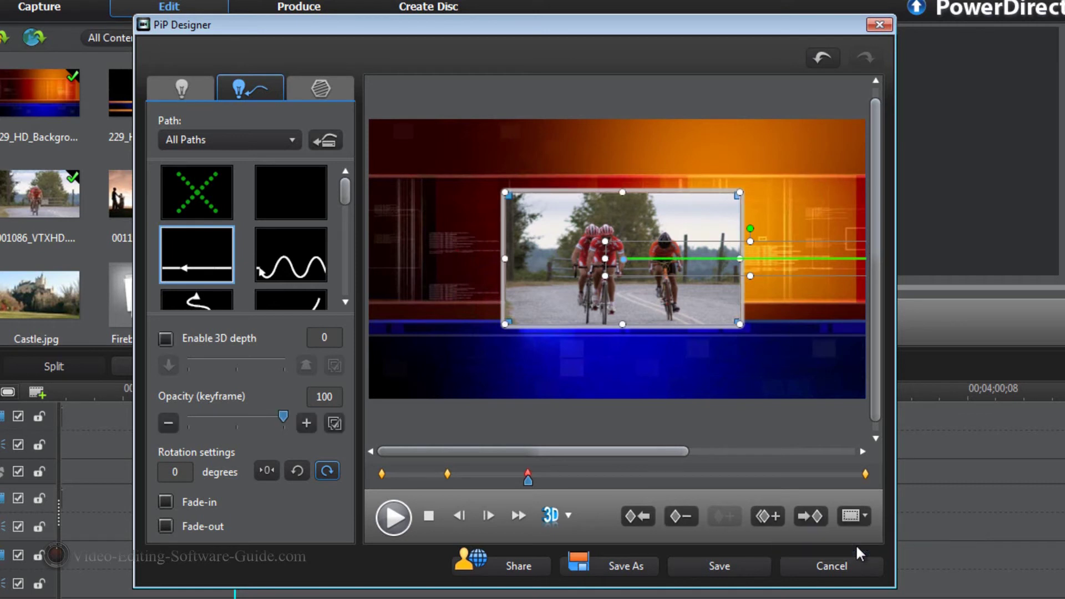
{"action": "left_click", "coordinate": [524, 475]}
{"action": "left_click_drag", "start_coordinate": [524, 481], "coordinate": [516, 480]}
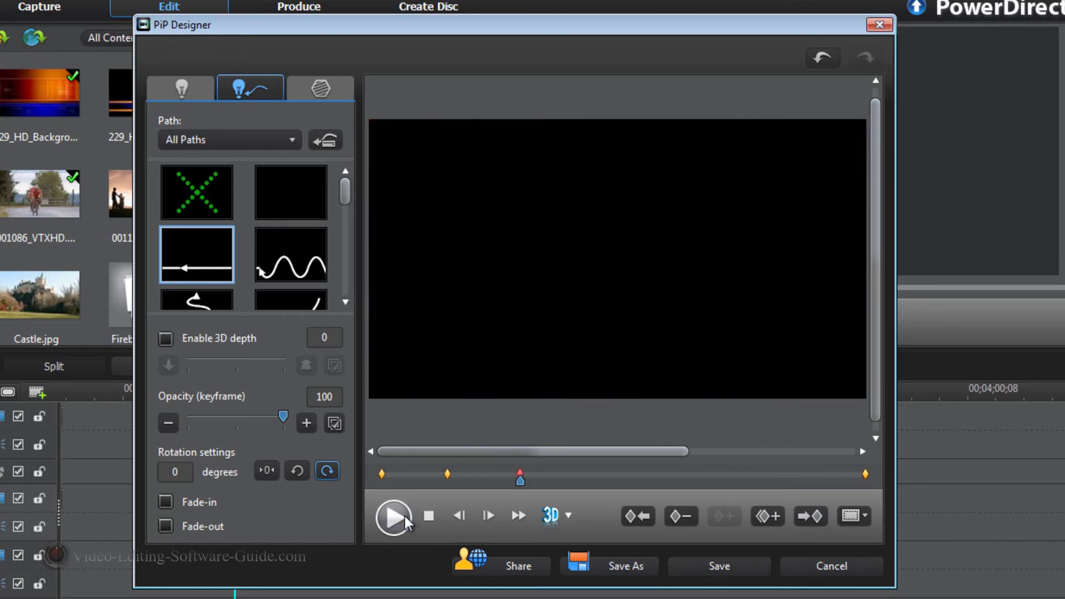
Step: Preview the motion from the start and save the clip's PiP Designer changes
{"action": "left_click", "coordinate": [401, 517]}
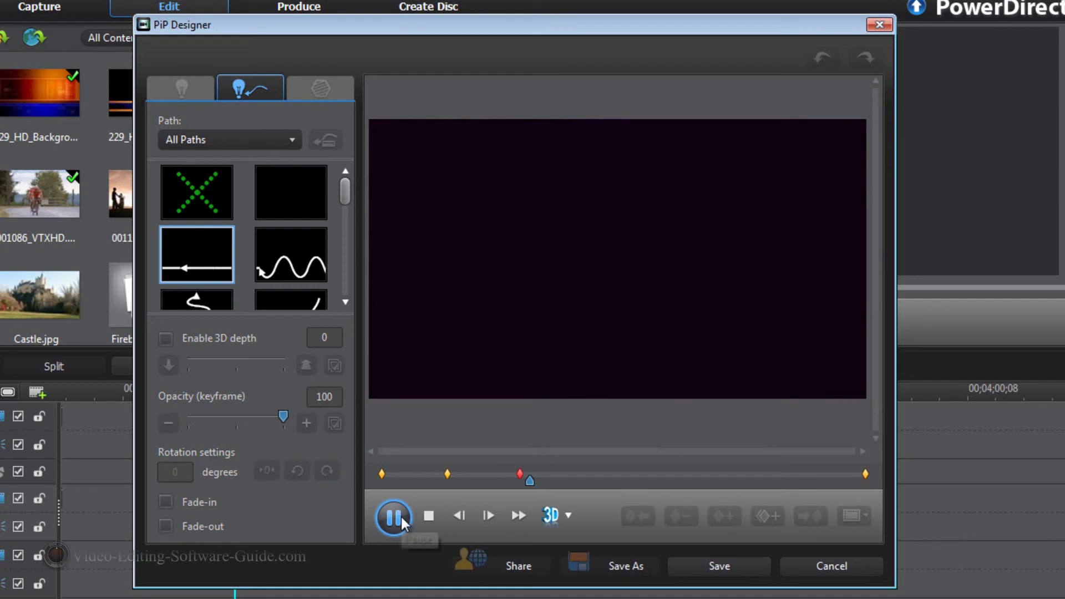
{"action": "left_click", "coordinate": [402, 516]}
{"action": "left_click_drag", "start_coordinate": [608, 484], "coordinate": [349, 485]}
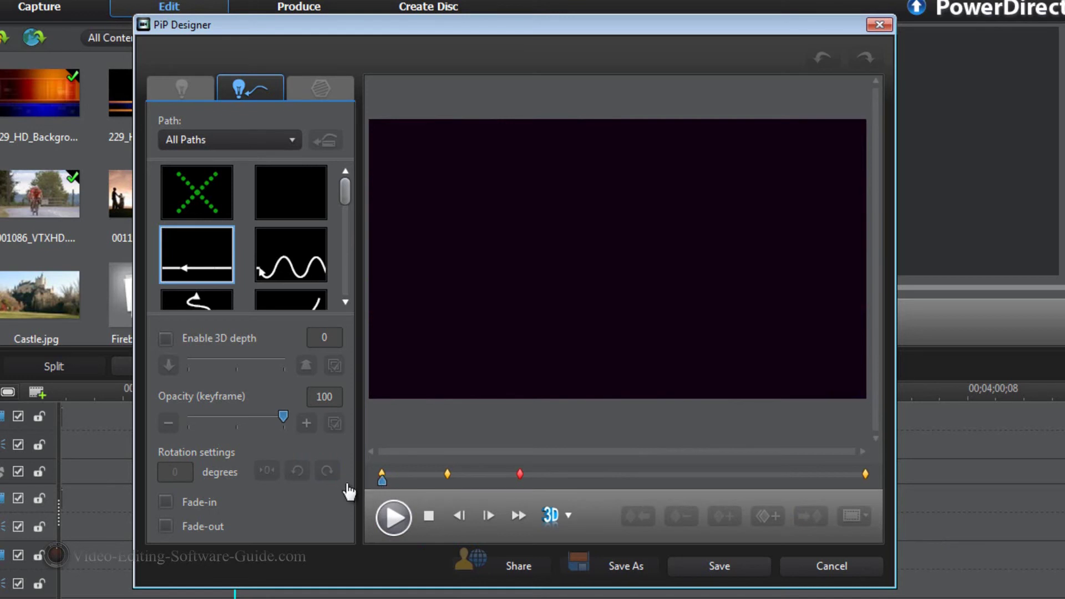
{"action": "left_click", "coordinate": [388, 514]}
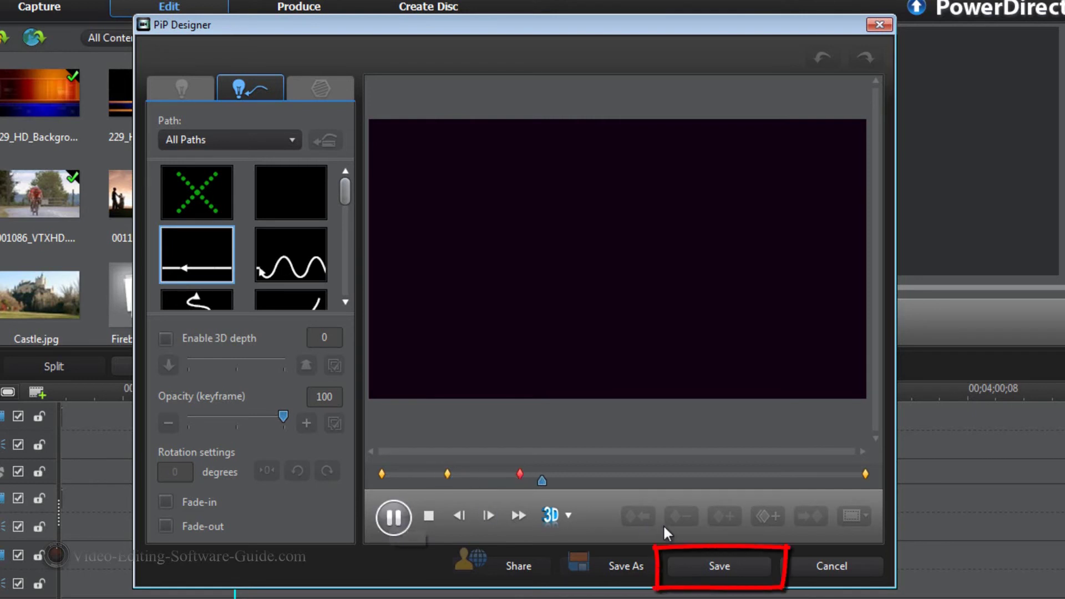
{"action": "left_click", "coordinate": [708, 563]}
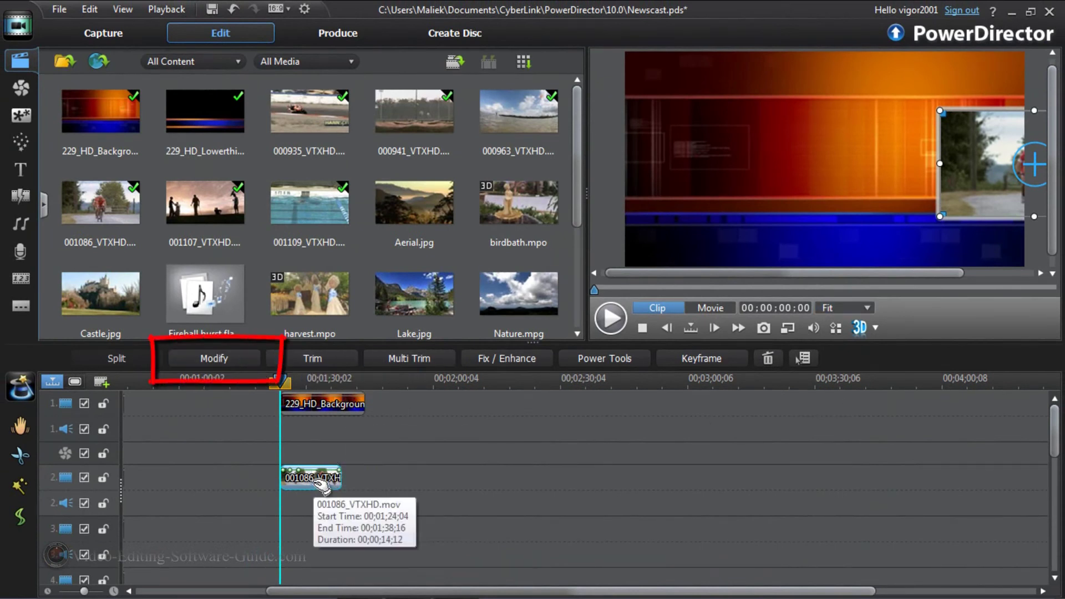
Step: Reopen the cyclist clip in PiP Designer, browse the available motion paths to the end, and preview the motion
{"action": "left_click", "coordinate": [218, 358]}
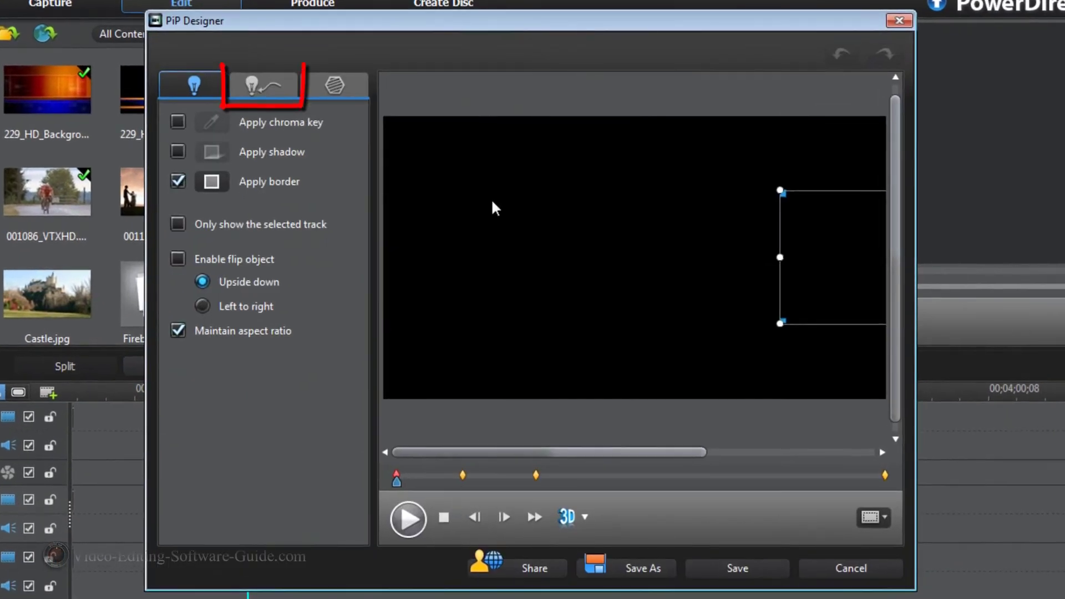
{"action": "left_click", "coordinate": [270, 82]}
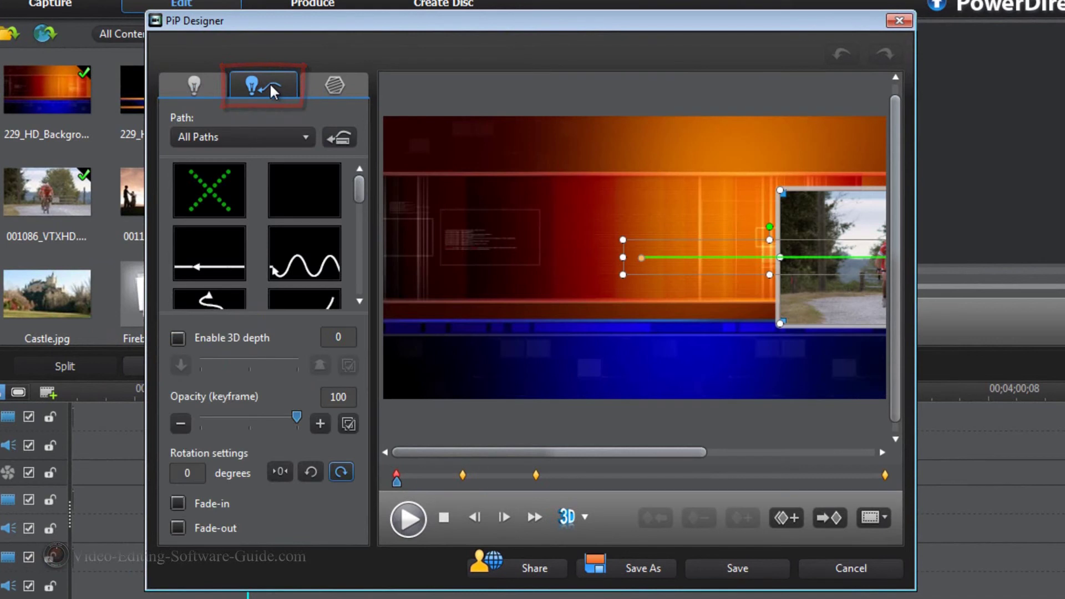
{"action": "left_click_drag", "start_coordinate": [361, 191], "coordinate": [359, 295]}
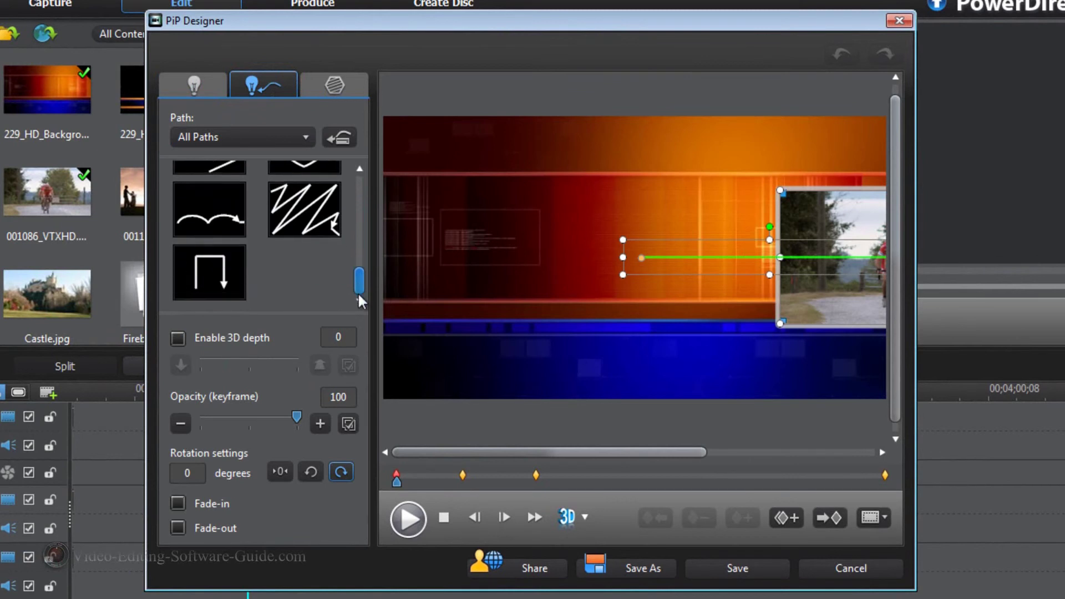
{"action": "left_click", "coordinate": [401, 519]}
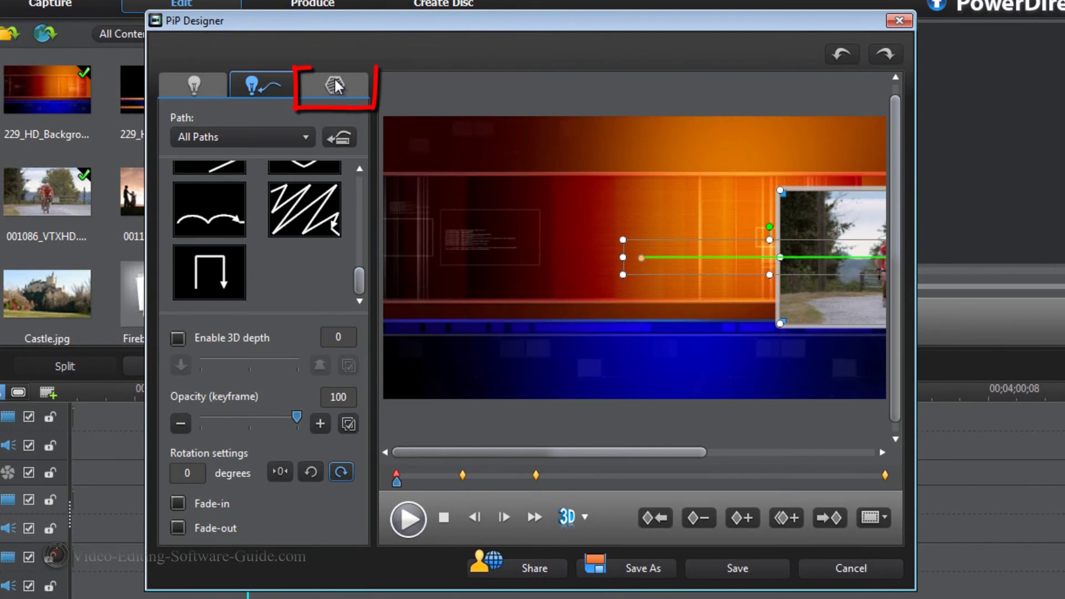
Step: Open the cyclist clip's mask settings and apply the plain rectangle mask
{"action": "left_click", "coordinate": [335, 82]}
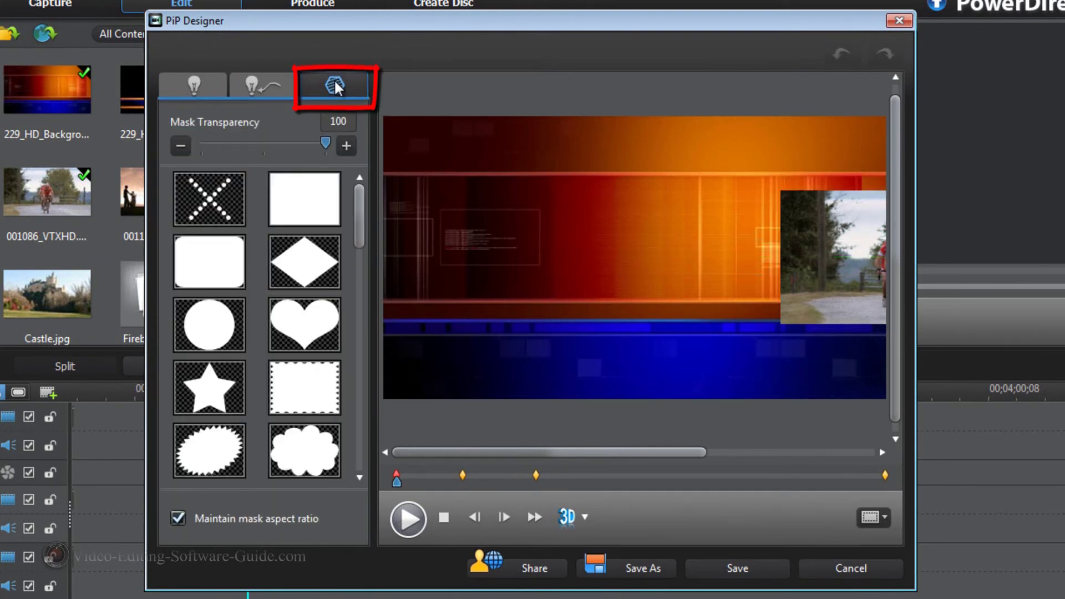
{"action": "left_click_drag", "start_coordinate": [476, 455], "coordinate": [587, 455]}
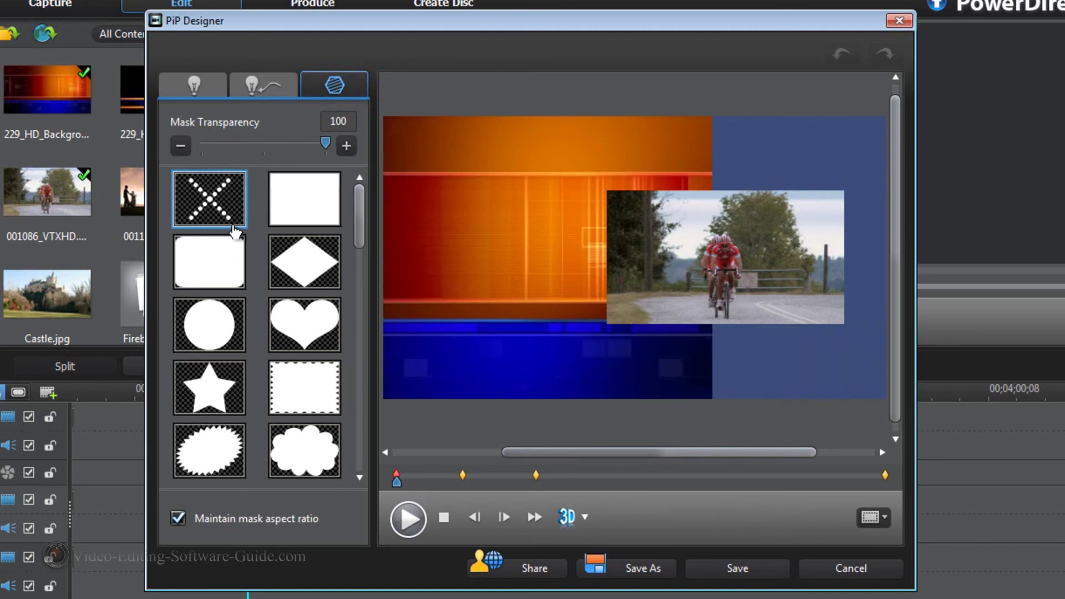
{"action": "left_click", "coordinate": [311, 206]}
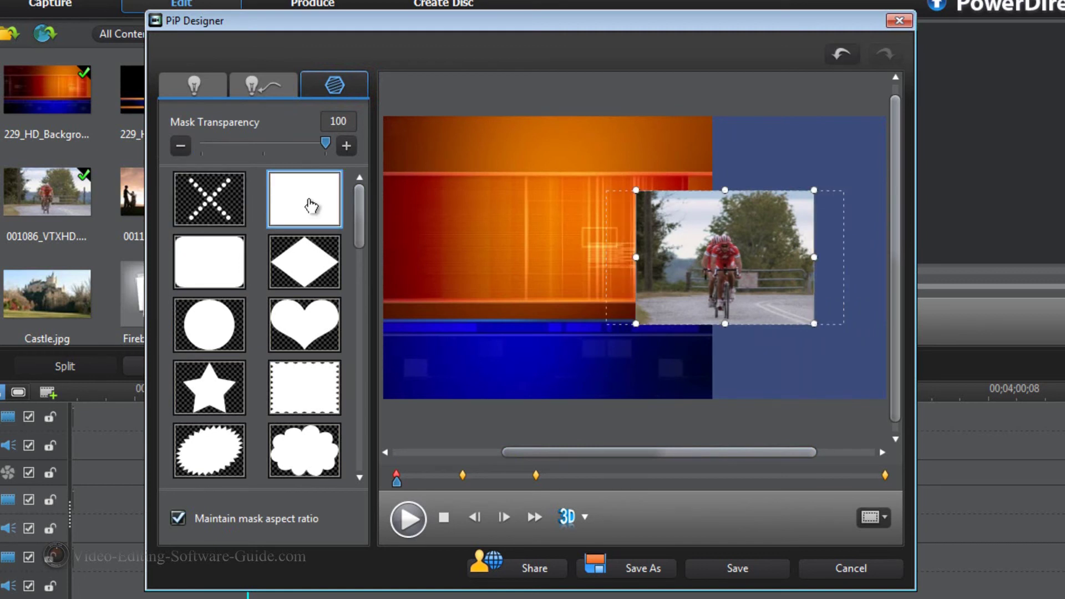
Step: Try the diamond, heart, circle, rounded rectangle, star, stamp-edge, cloud and starburst masks on the cyclist clip
{"action": "left_click", "coordinate": [304, 262]}
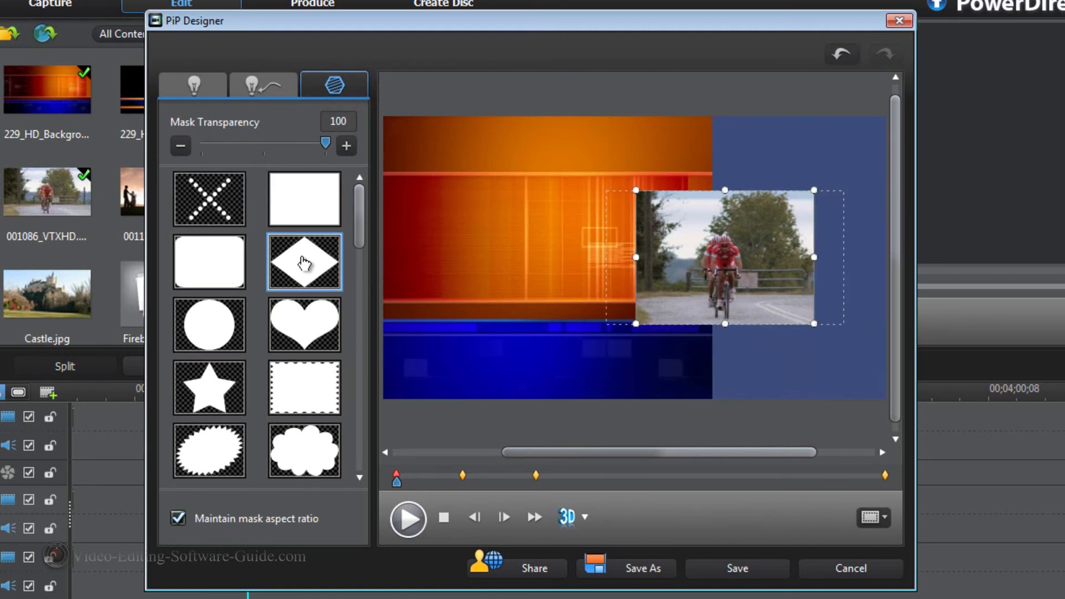
{"action": "left_click", "coordinate": [305, 326]}
{"action": "left_click", "coordinate": [209, 327]}
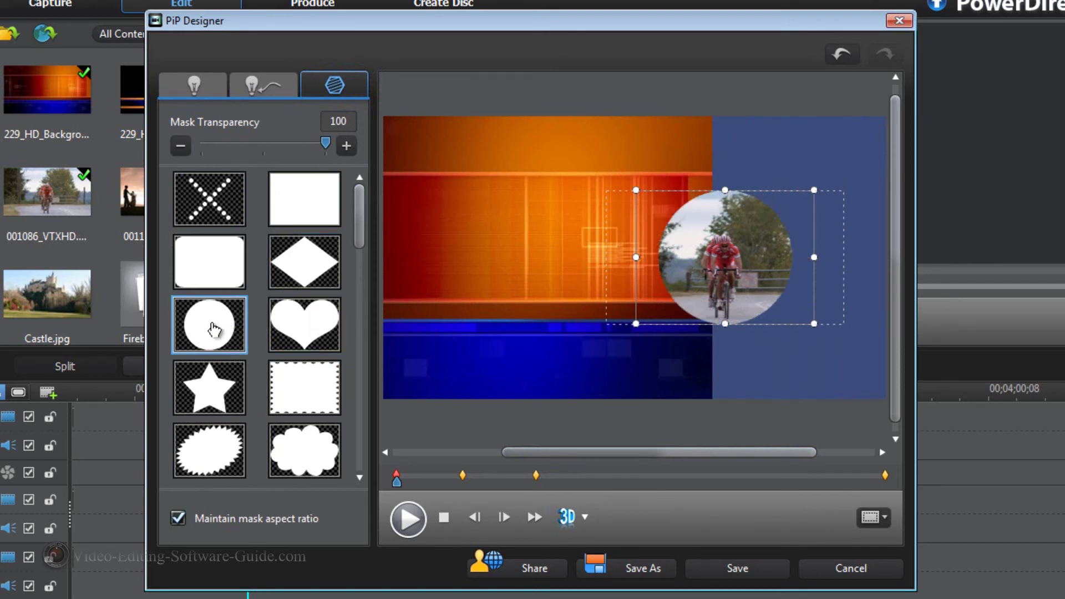
{"action": "left_click", "coordinate": [210, 259]}
{"action": "left_click", "coordinate": [213, 389]}
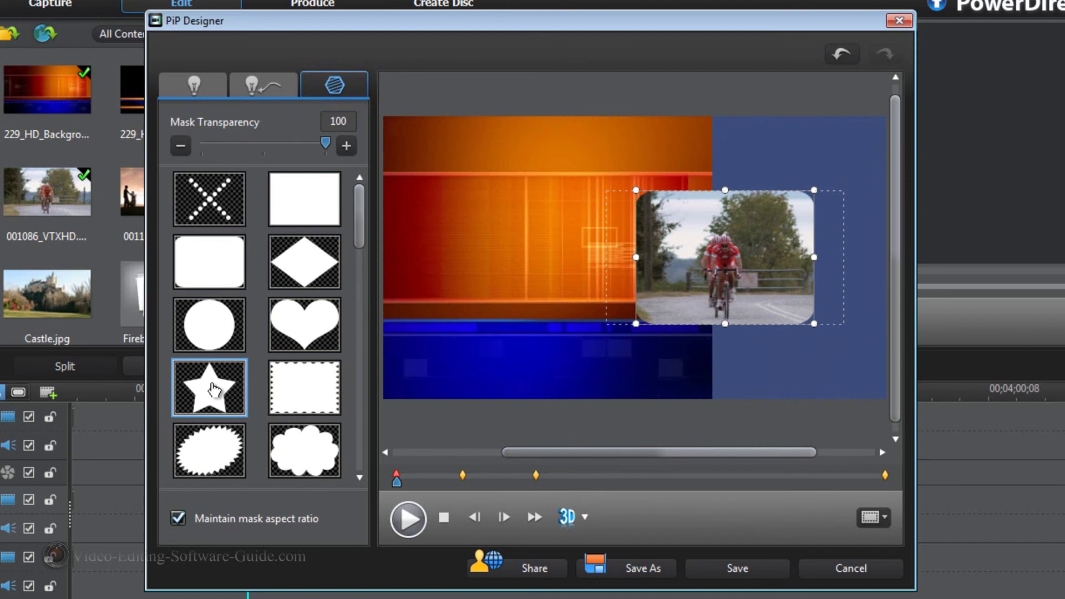
{"action": "left_click", "coordinate": [299, 389]}
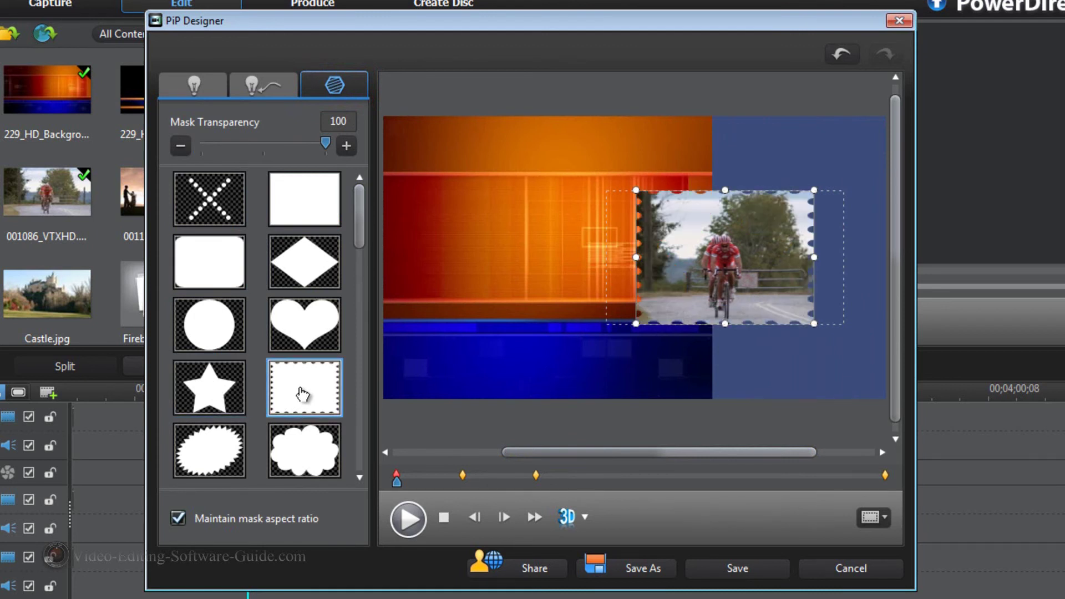
{"action": "left_click", "coordinate": [303, 450]}
{"action": "left_click", "coordinate": [211, 448]}
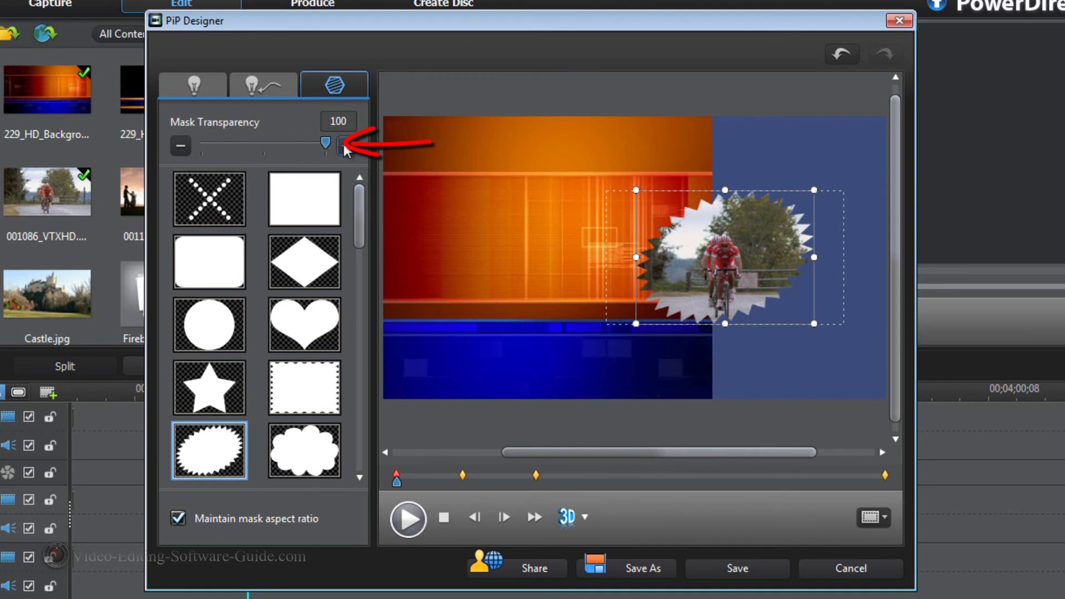
Step: Test the mask transparency, return it to 100, and try the rectangular speech-bubble mask
{"action": "mouse_move", "coordinate": [327, 142]}
{"action": "left_mouse_down"}
{"action": "mouse_move", "coordinate": [275, 151]}
{"action": "mouse_move", "coordinate": [339, 148]}
{"action": "left_mouse_up"}
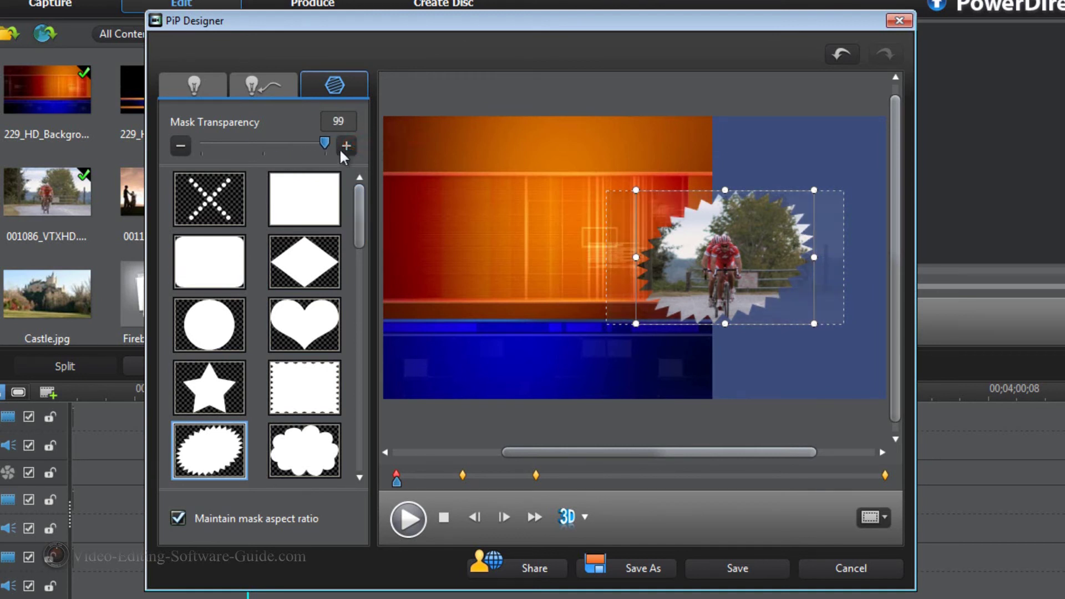
{"action": "left_click_drag", "start_coordinate": [364, 209], "coordinate": [355, 261]}
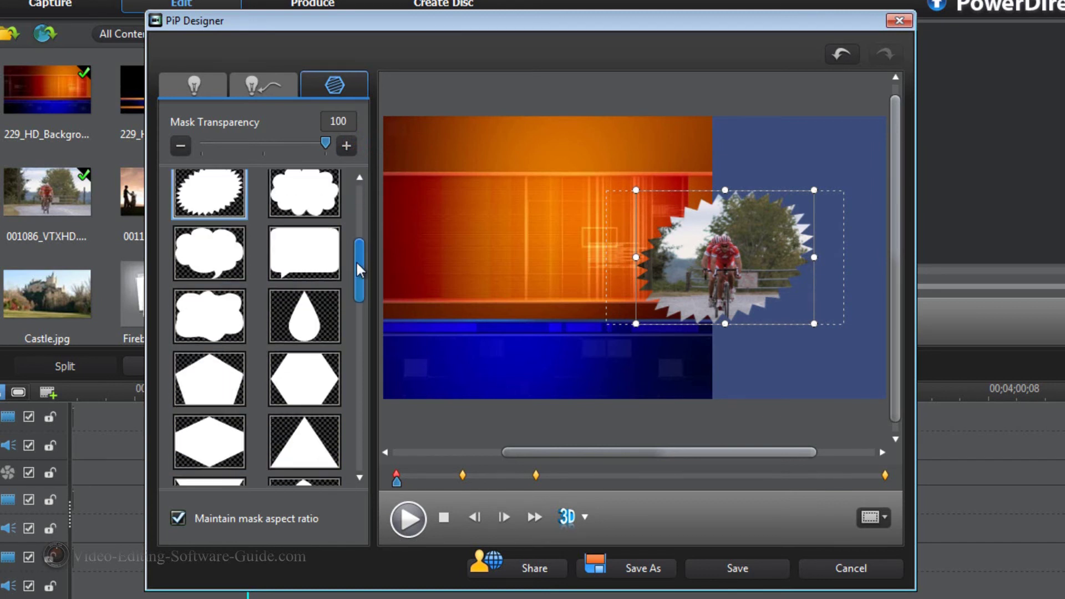
{"action": "left_click", "coordinate": [334, 254]}
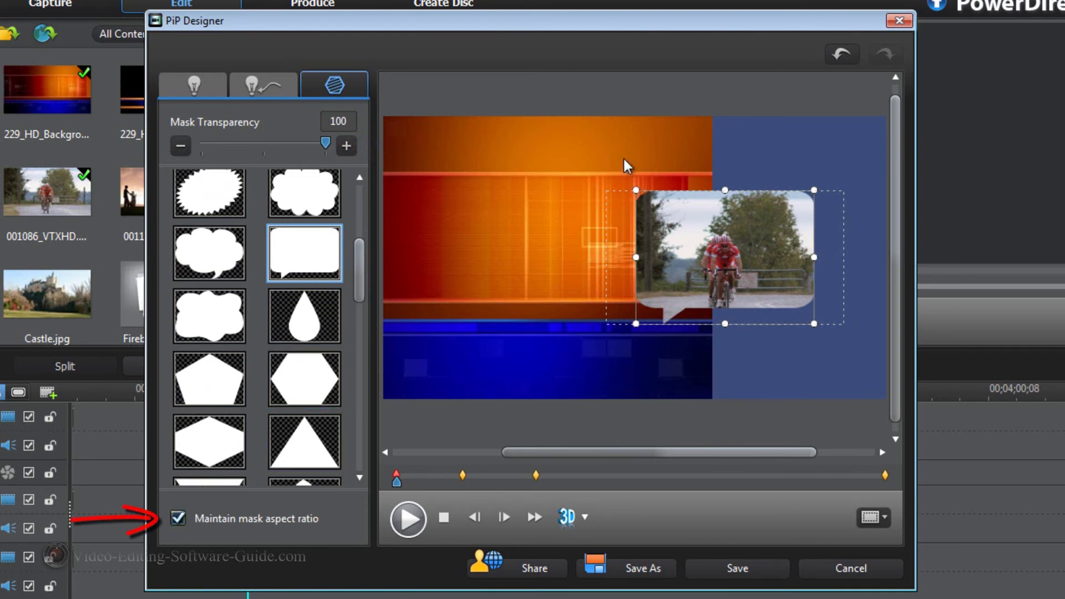
Step: Try the teardrop mask with its aspect ratio unlocked, reduce its height slightly, and lock the aspect ratio again
{"action": "left_click", "coordinate": [308, 317]}
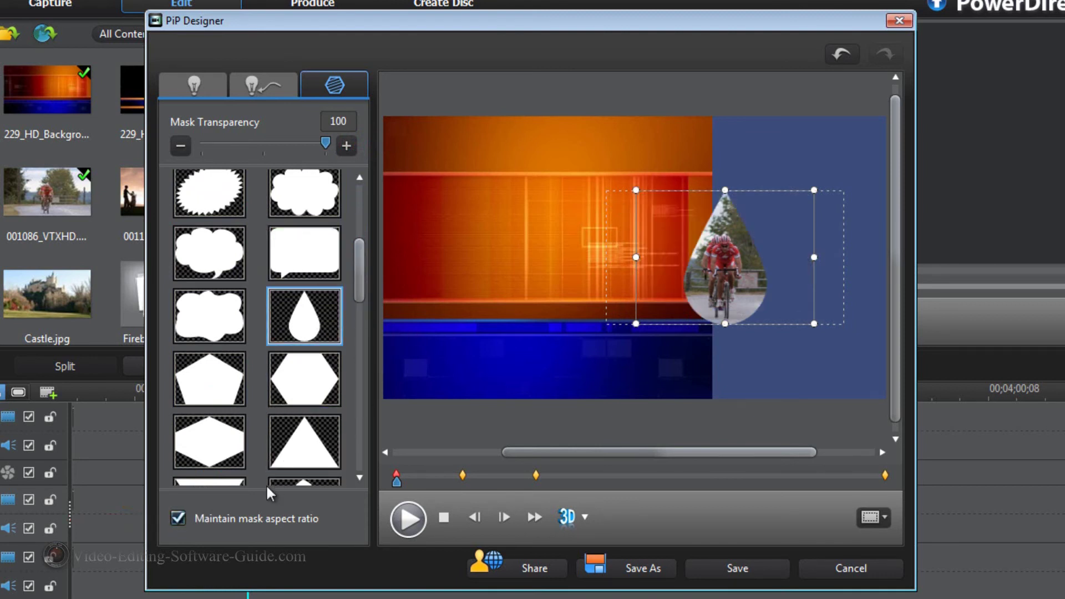
{"action": "left_click", "coordinate": [178, 518]}
{"action": "mouse_move", "coordinate": [814, 189]}
{"action": "left_mouse_down"}
{"action": "mouse_move", "coordinate": [851, 179]}
{"action": "mouse_move", "coordinate": [827, 297]}
{"action": "mouse_move", "coordinate": [805, 225]}
{"action": "mouse_move", "coordinate": [811, 280]}
{"action": "mouse_move", "coordinate": [703, 217]}
{"action": "mouse_move", "coordinate": [800, 157]}
{"action": "mouse_move", "coordinate": [752, 256]}
{"action": "mouse_move", "coordinate": [799, 214]}
{"action": "mouse_move", "coordinate": [802, 185]}
{"action": "mouse_move", "coordinate": [811, 228]}
{"action": "mouse_move", "coordinate": [816, 202]}
{"action": "left_mouse_up"}
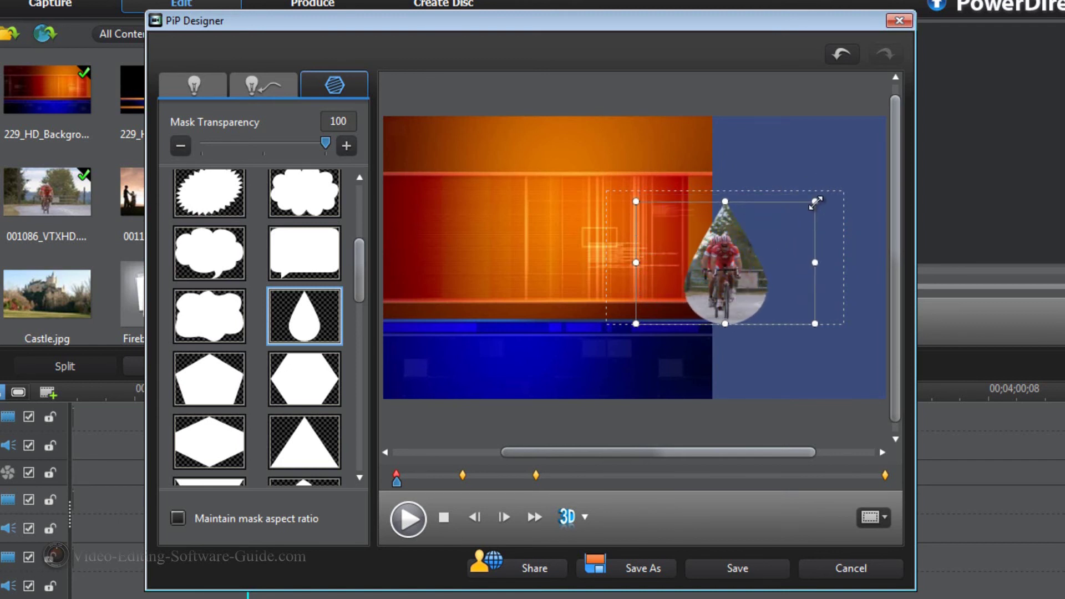
{"action": "left_click", "coordinate": [177, 518]}
Step: Apply the X-shaped mask to the cyclist clip, save the PiP Designer changes and preview the clip
{"action": "left_click_drag", "start_coordinate": [357, 268], "coordinate": [359, 374]}
{"action": "left_click", "coordinate": [334, 291]}
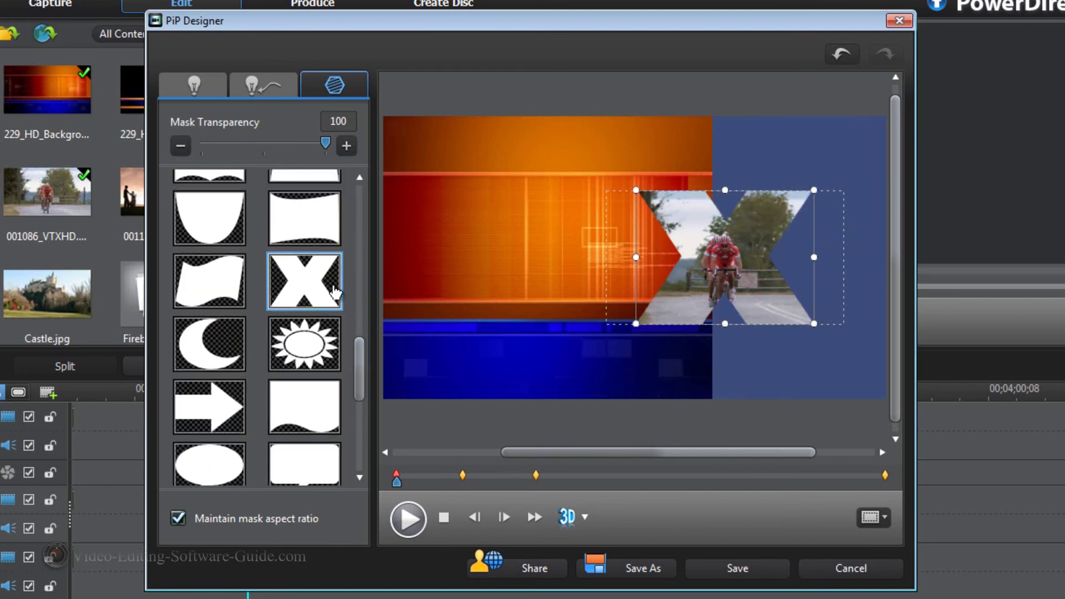
{"action": "left_click", "coordinate": [761, 570]}
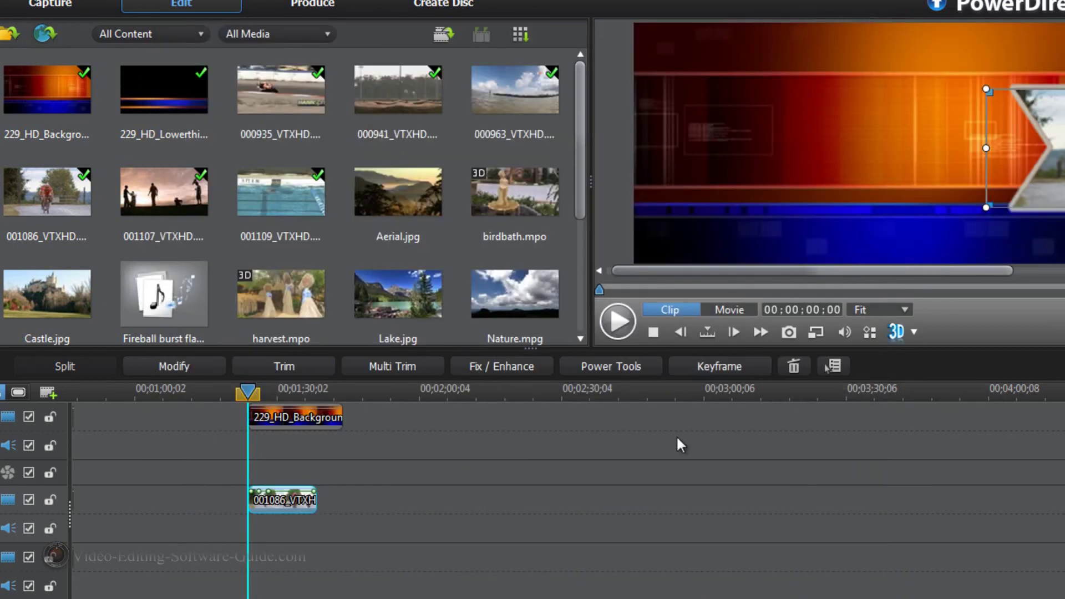
{"action": "left_click", "coordinate": [620, 324]}
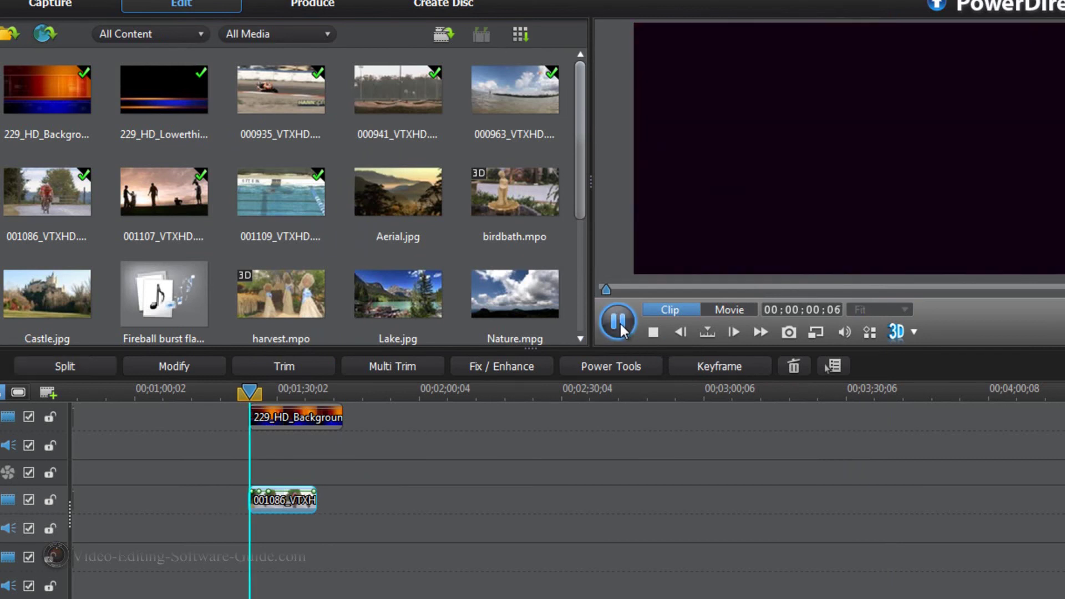